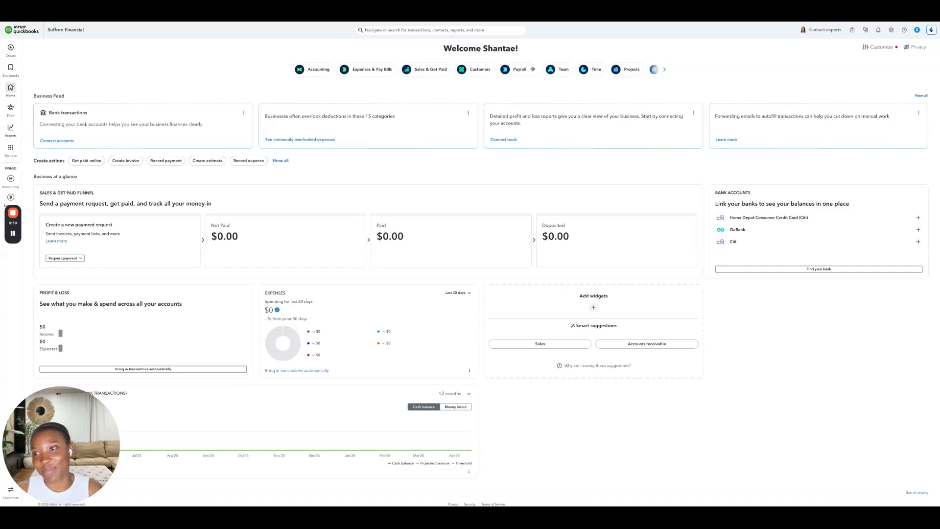
- Open the Chart of accounts and create a Construction Income account of type Income with detail type Other Primary Income
mouse_move(14, 182)
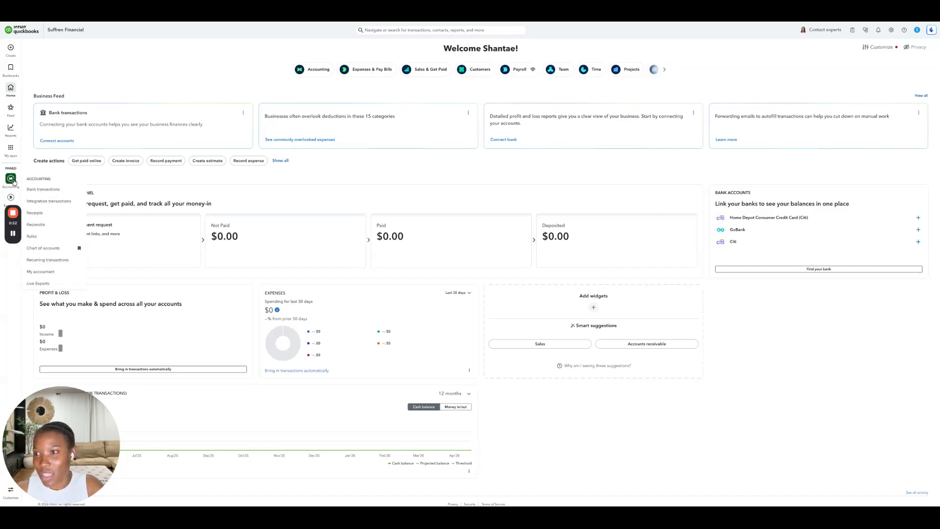
click(56, 248)
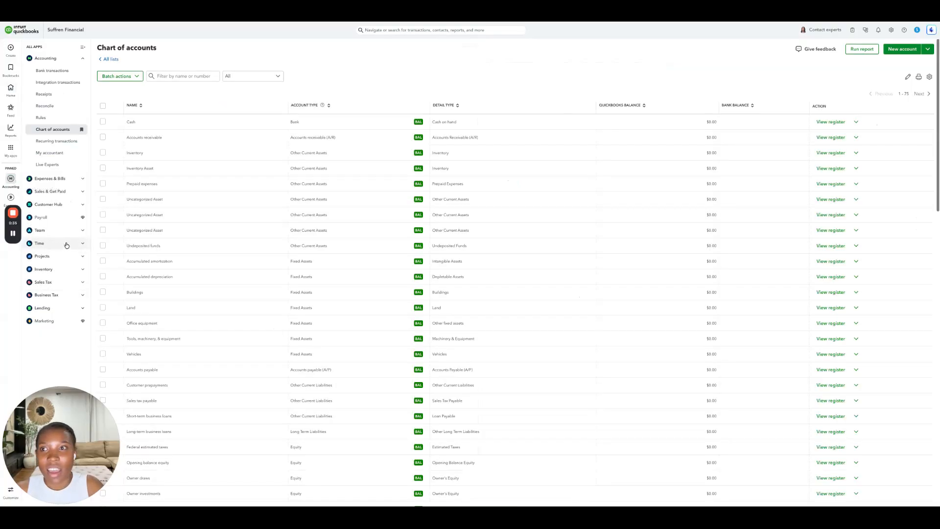
click(890, 50)
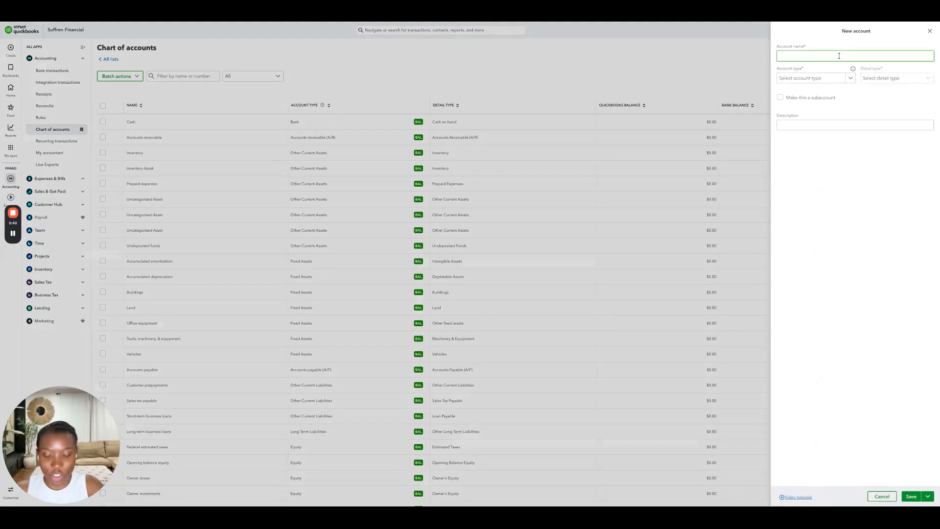
text(Construction )
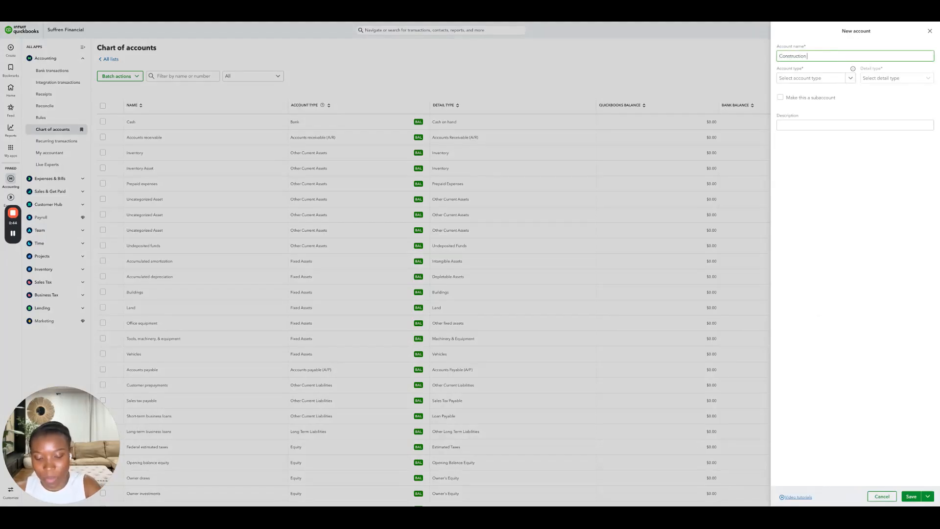
text(Income)
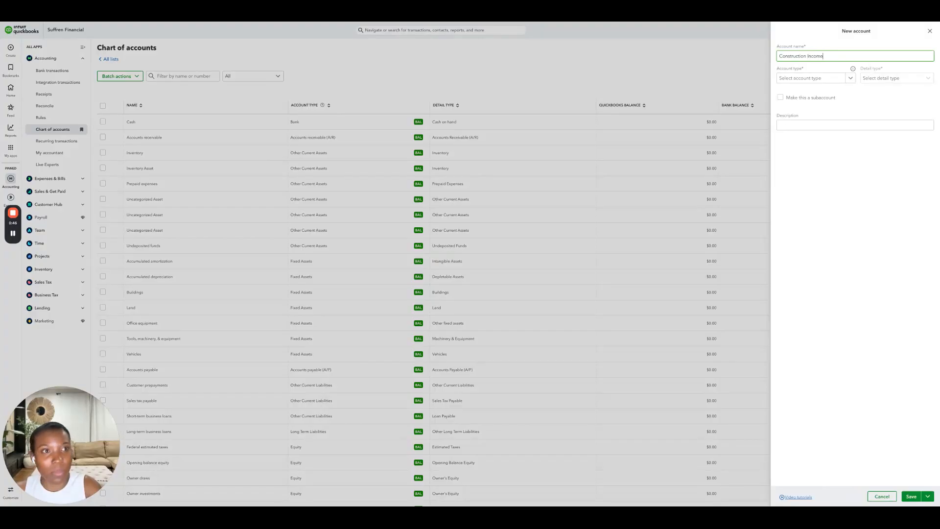
click(829, 81)
scroll(824, 177, down, 4)
click(818, 190)
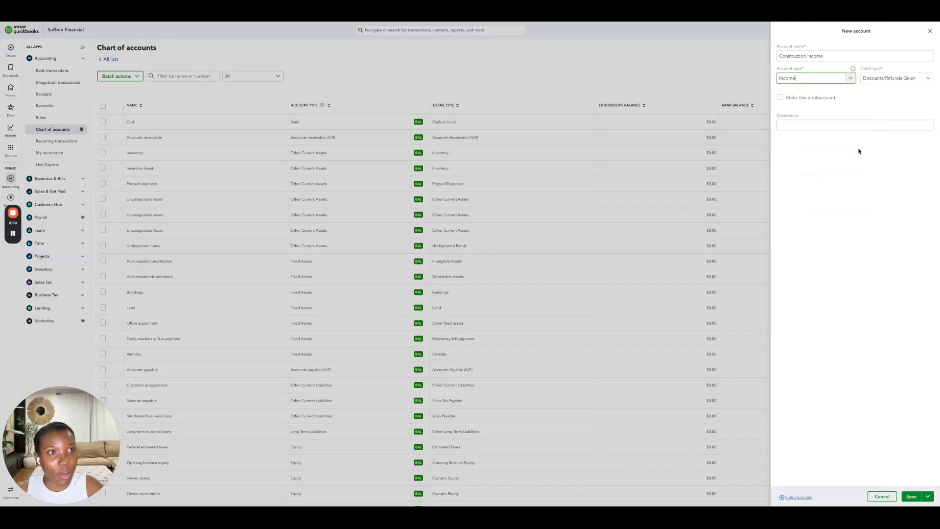
click(885, 79)
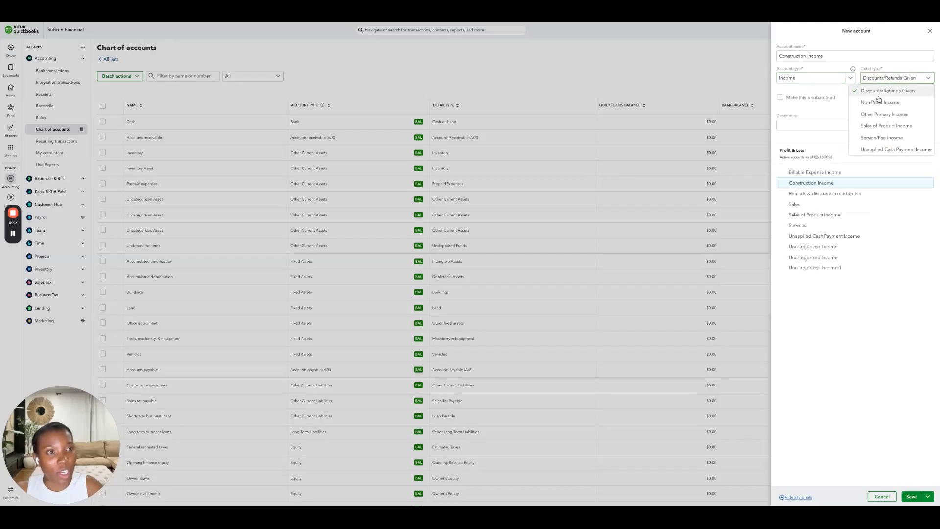
click(872, 114)
click(911, 496)
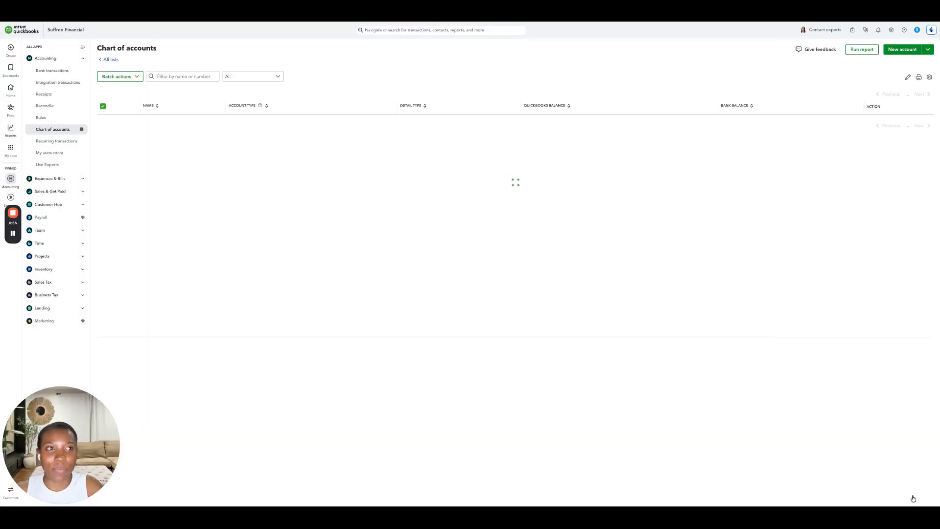
- Create a Cost of Labor account of type Cost of Goods Sold as a subaccount of Cost of goods sold
click(902, 50)
click(806, 54)
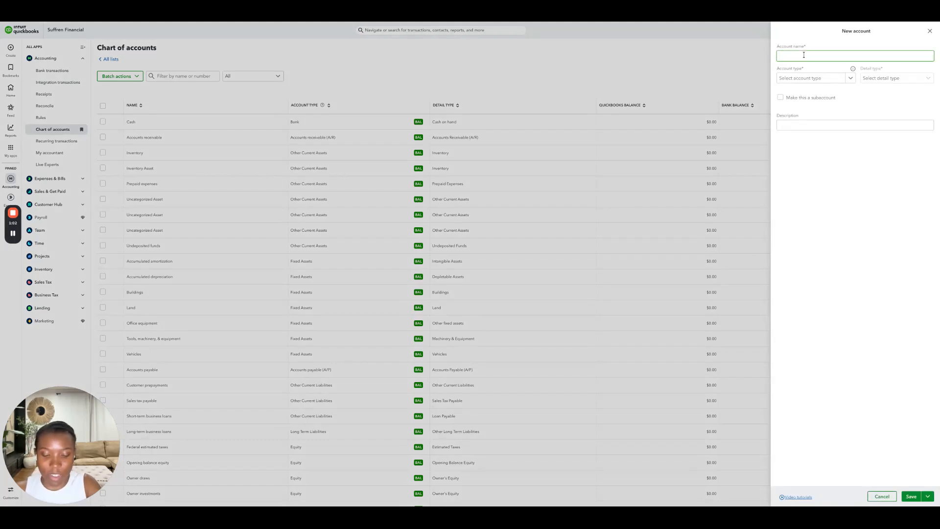
text(Cost of Labor)
click(815, 76)
scroll(816, 190, down, 3)
click(817, 194)
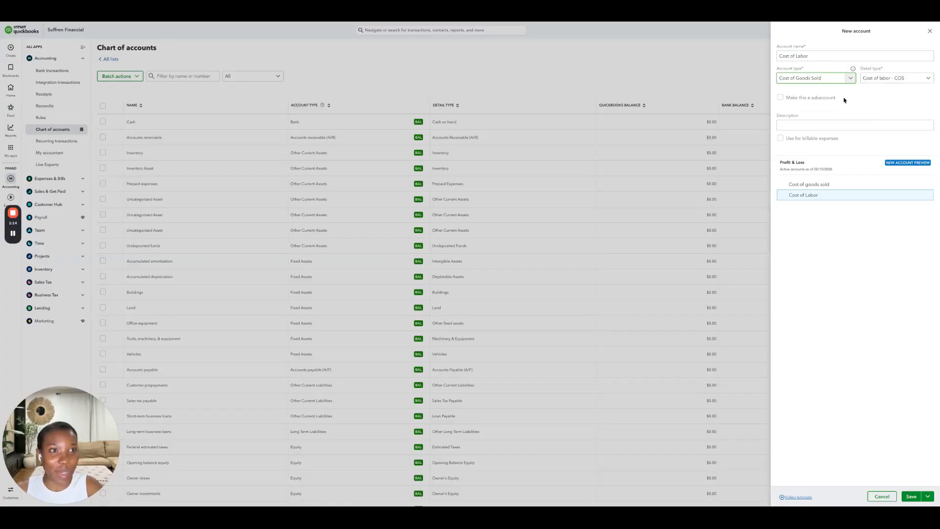
click(813, 97)
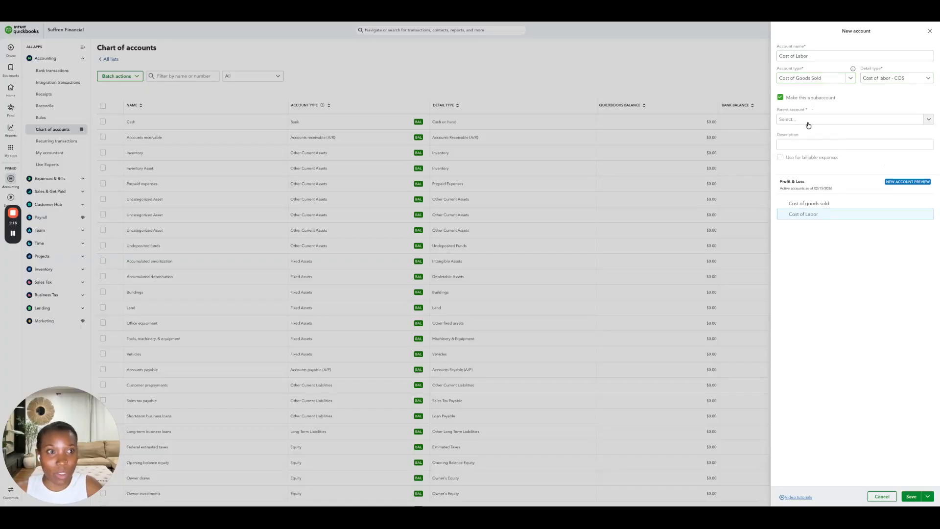
click(807, 121)
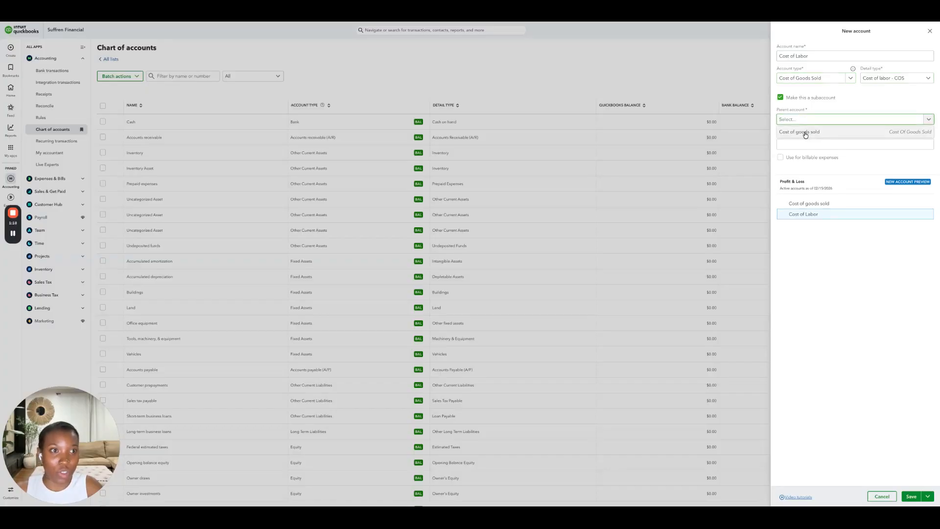
click(806, 133)
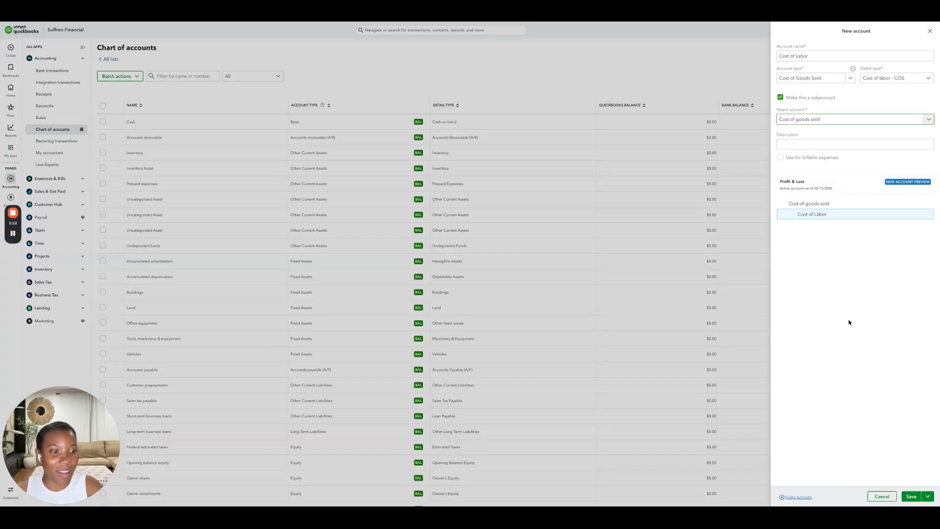
click(906, 497)
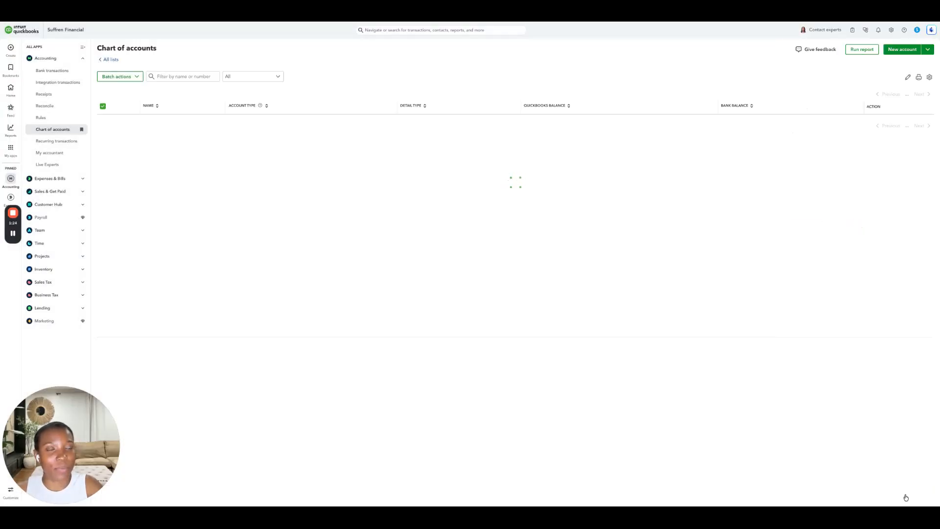
- Create a Cost of Subs account of type Cost of Goods Sold as a subaccount of Cost of goods sold
click(900, 49)
click(802, 54)
text(Cost of Subs)
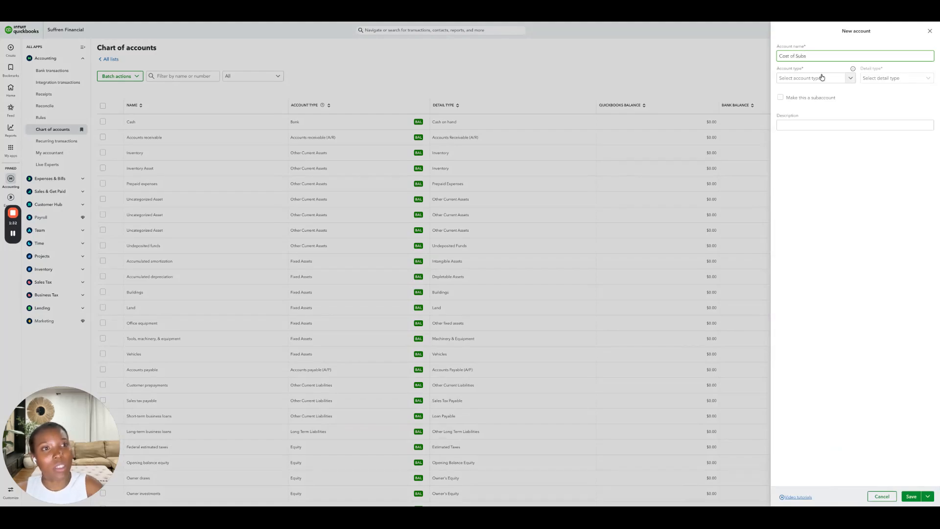
click(820, 81)
scroll(812, 200, down, 3)
click(809, 199)
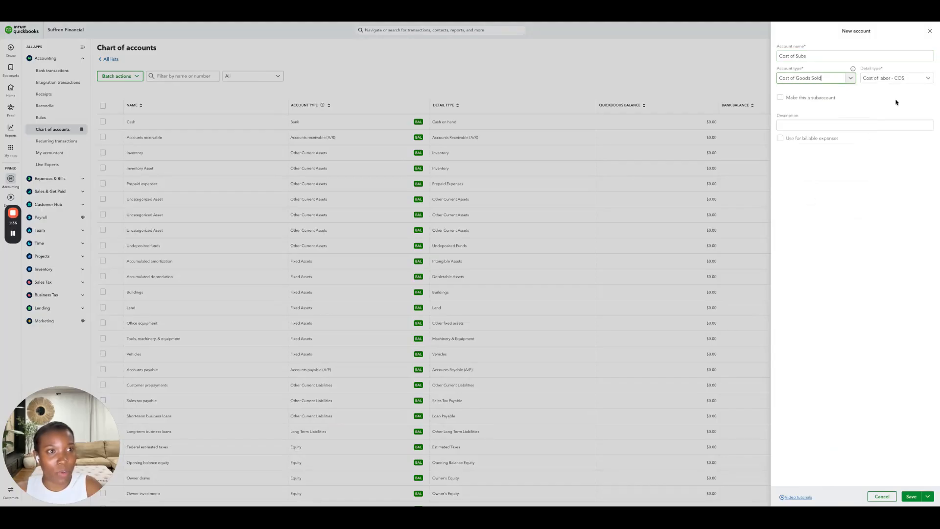
click(805, 99)
click(811, 119)
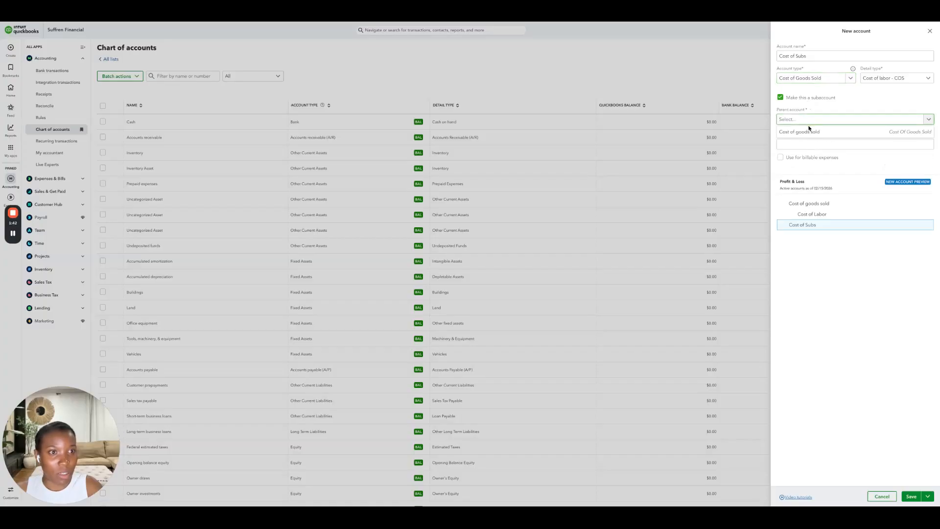
click(805, 131)
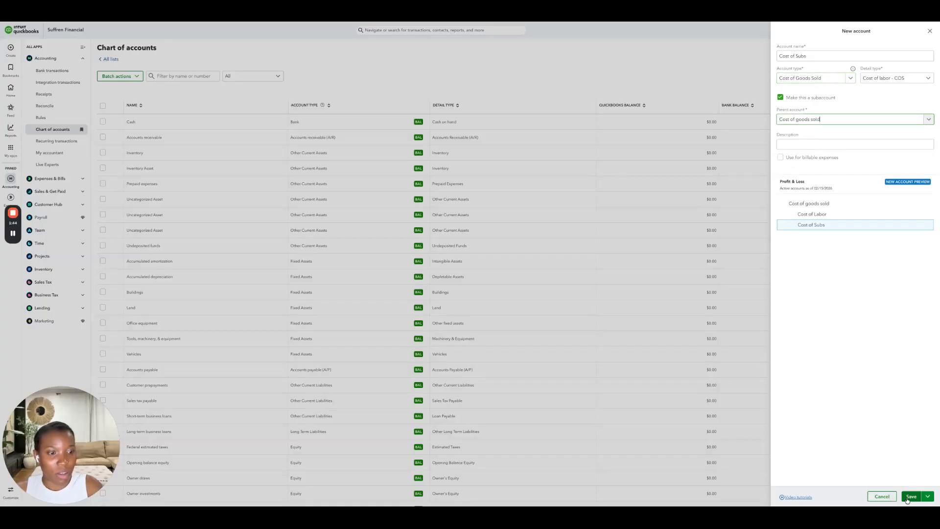
click(907, 498)
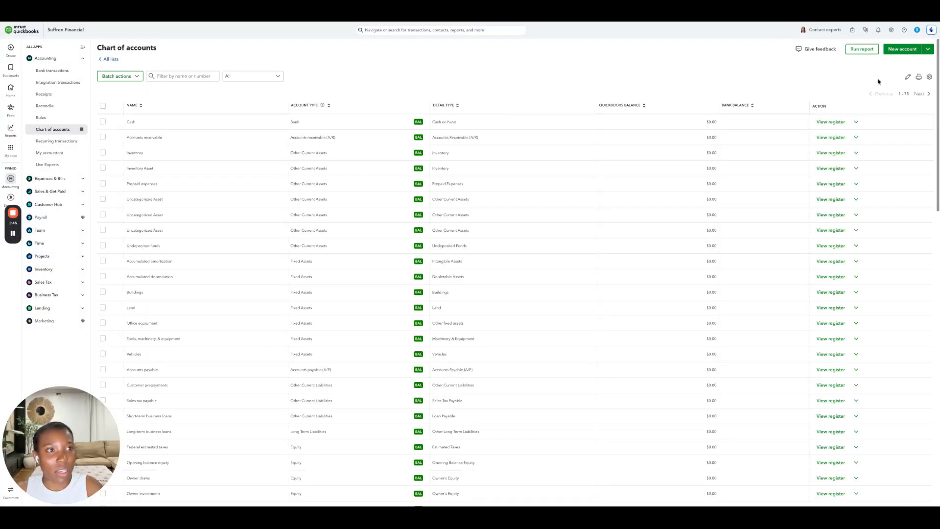
- Create a Cost of Materials account, Cost of Goods Sold type, detail Supplies & Materials - COGS, under Cost of goods sold
click(902, 49)
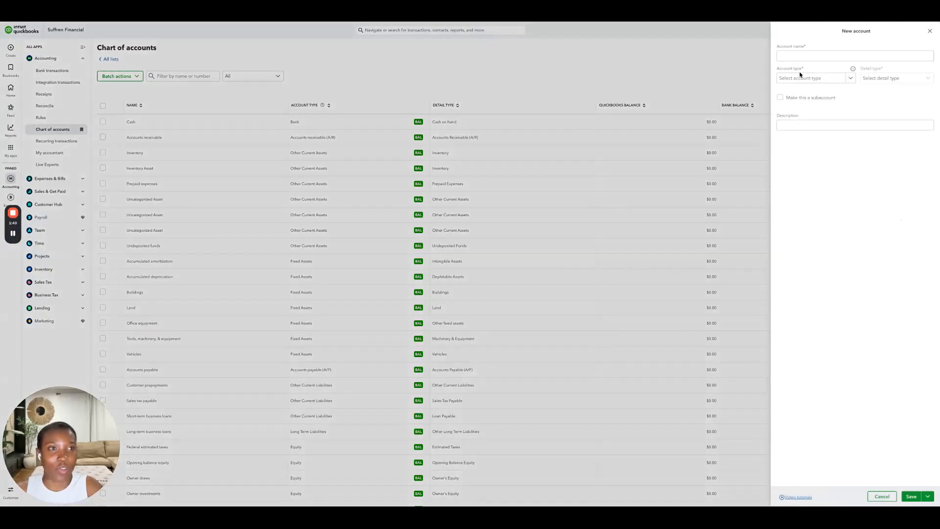
click(789, 55)
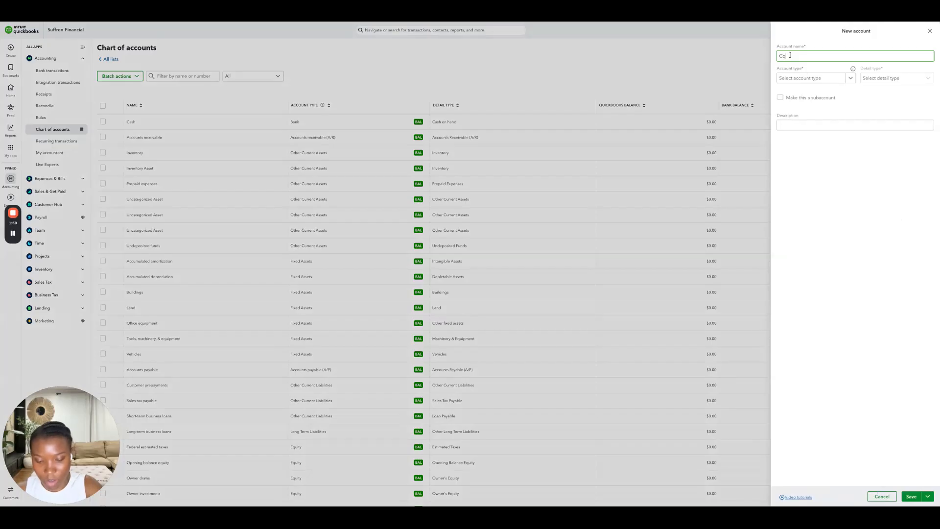
text(Cost of Ma)
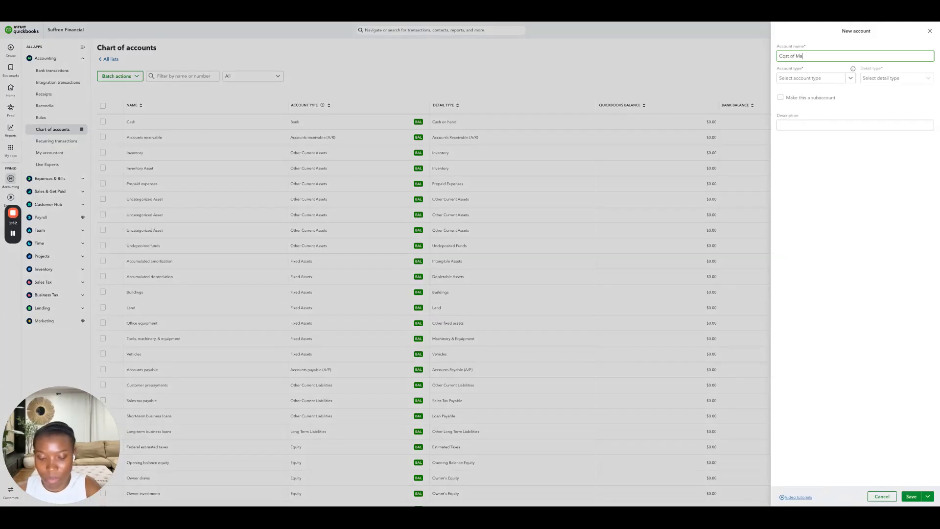
text(terials)
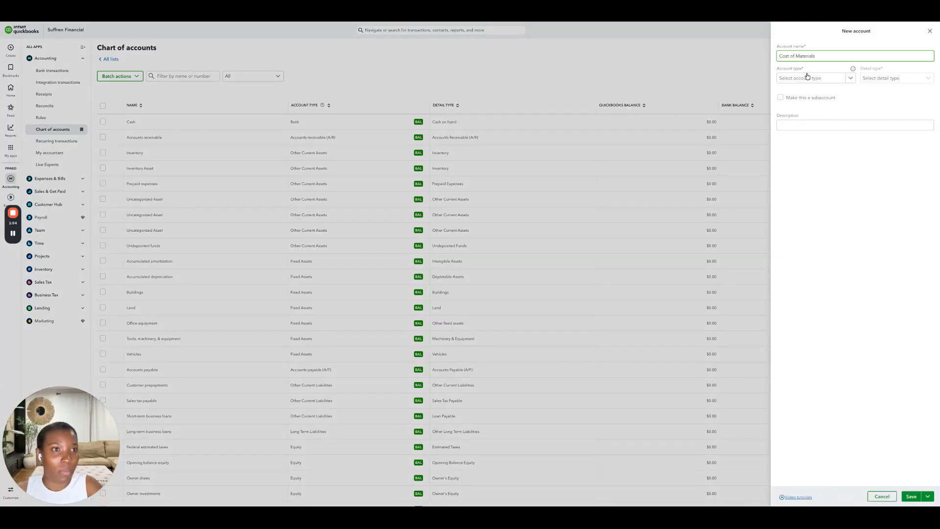
click(809, 78)
scroll(804, 187, down, 3)
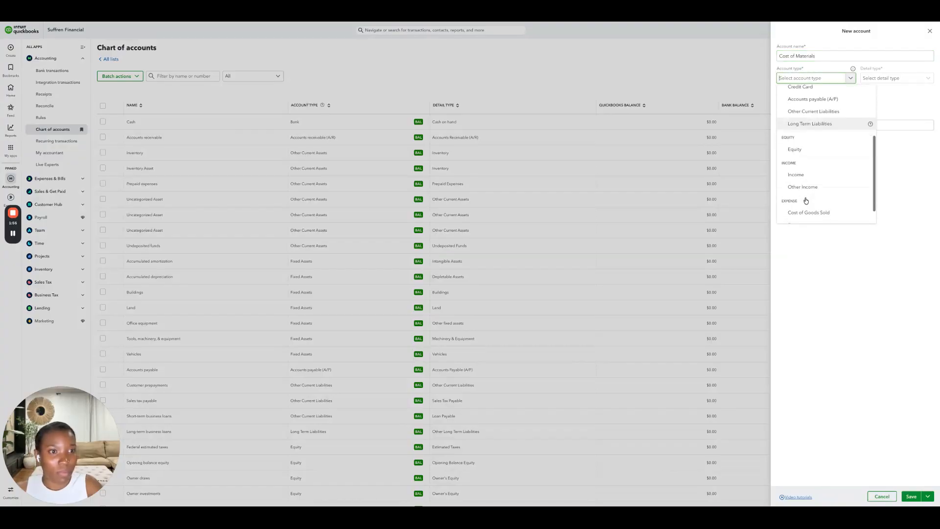
click(803, 209)
click(897, 80)
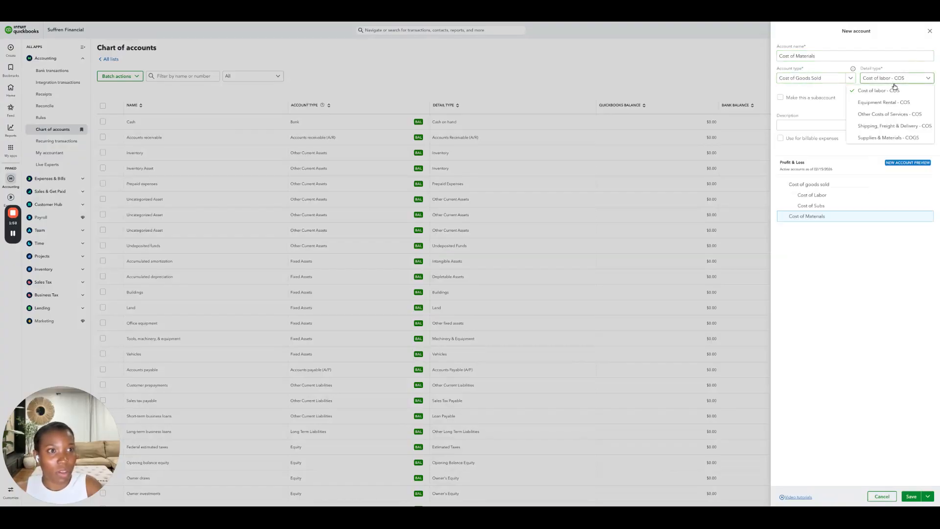
click(869, 139)
click(790, 99)
click(813, 120)
click(812, 132)
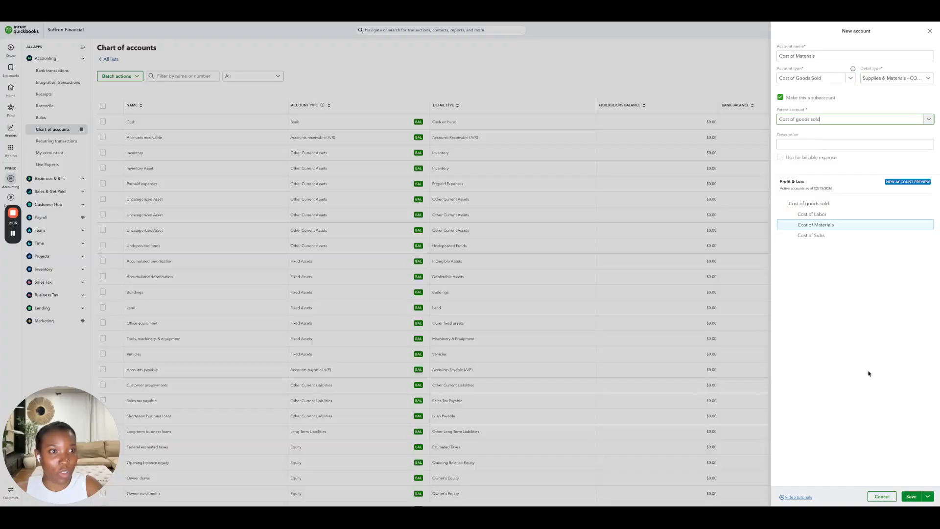
click(910, 496)
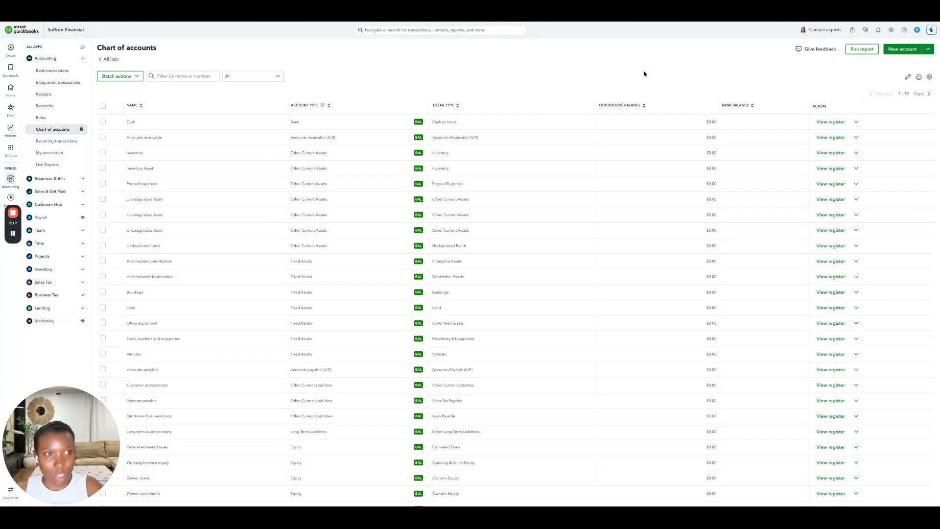
- Open Products and services and create a service named Construction Services using Construction Income as its income account
click(891, 31)
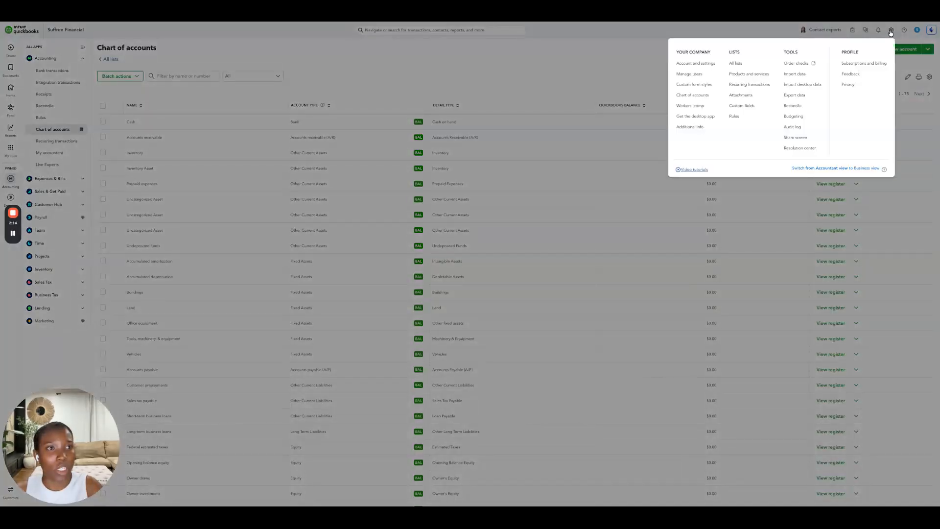
click(735, 77)
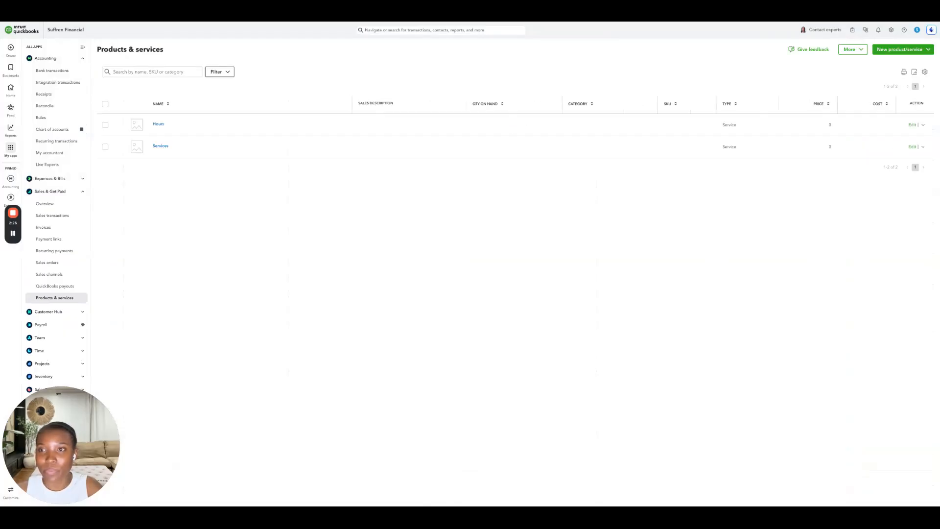
click(906, 51)
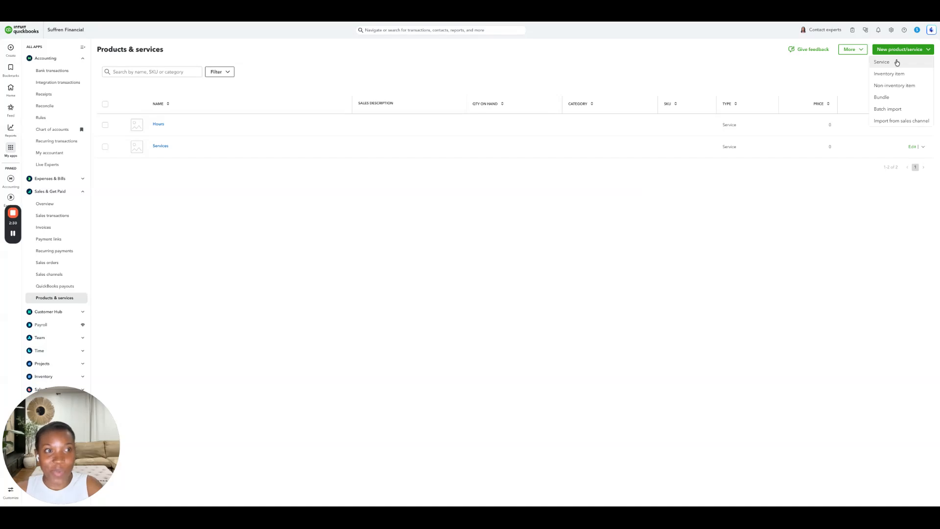
click(895, 62)
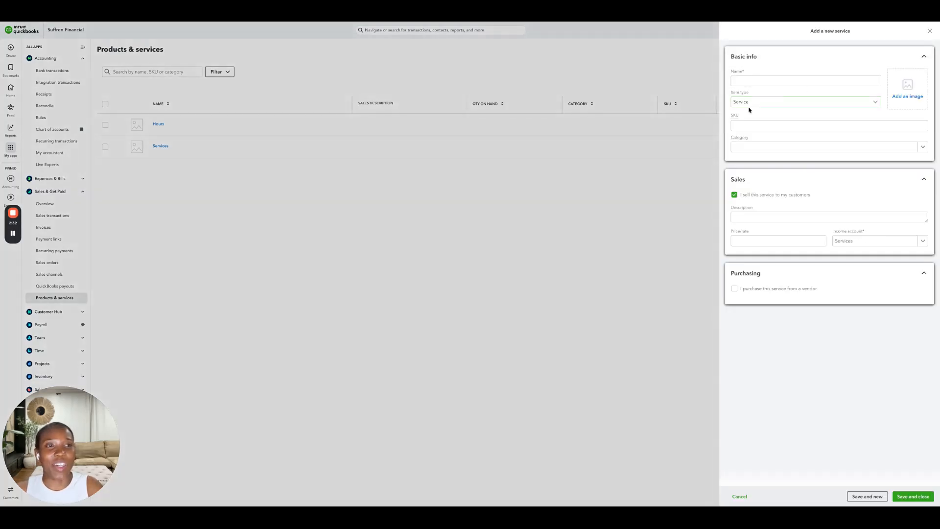
click(741, 80)
text(Constructi)
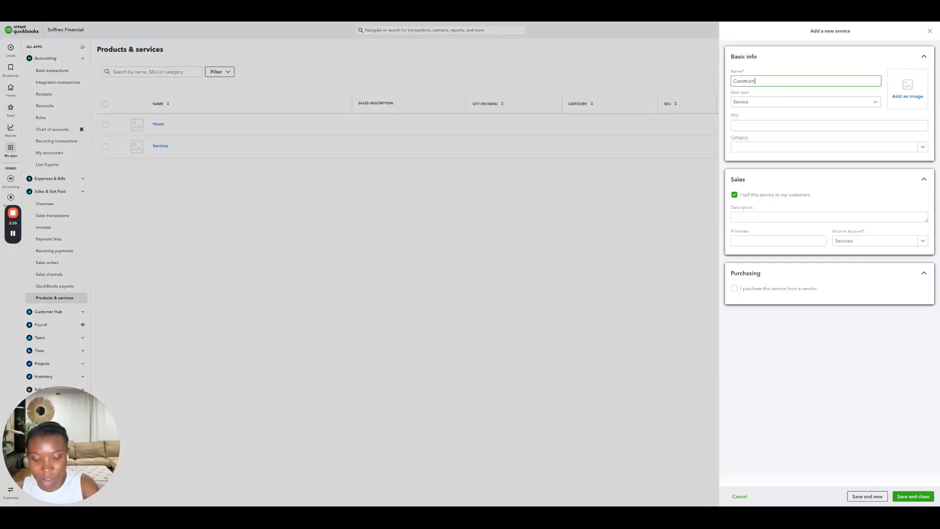
text(on Services)
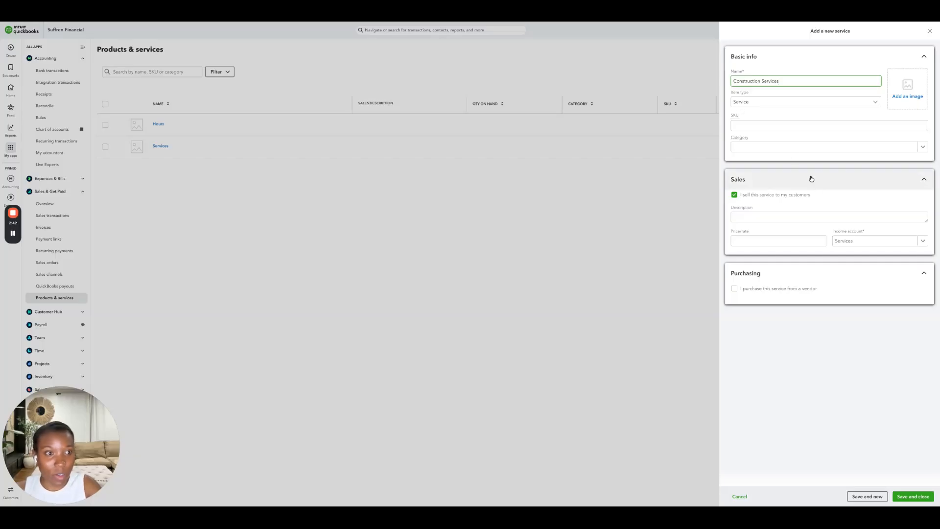
click(859, 245)
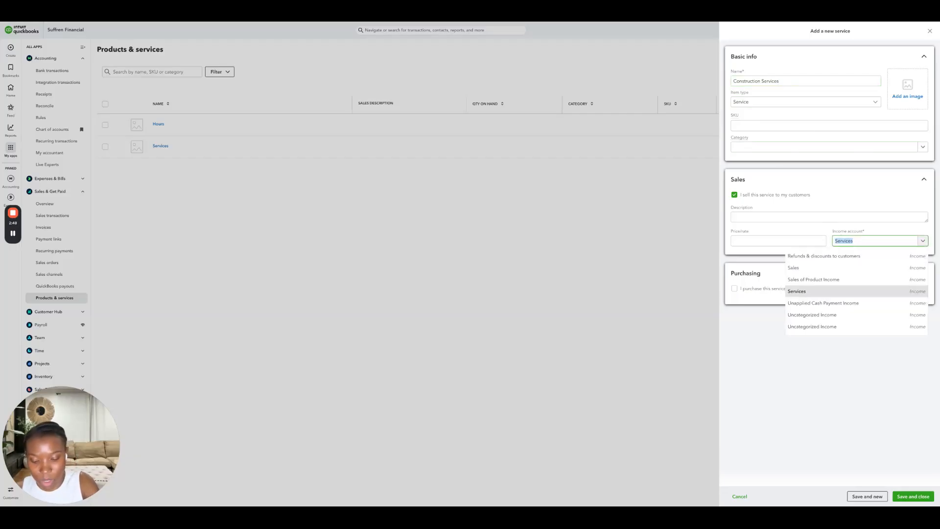
text(Constru)
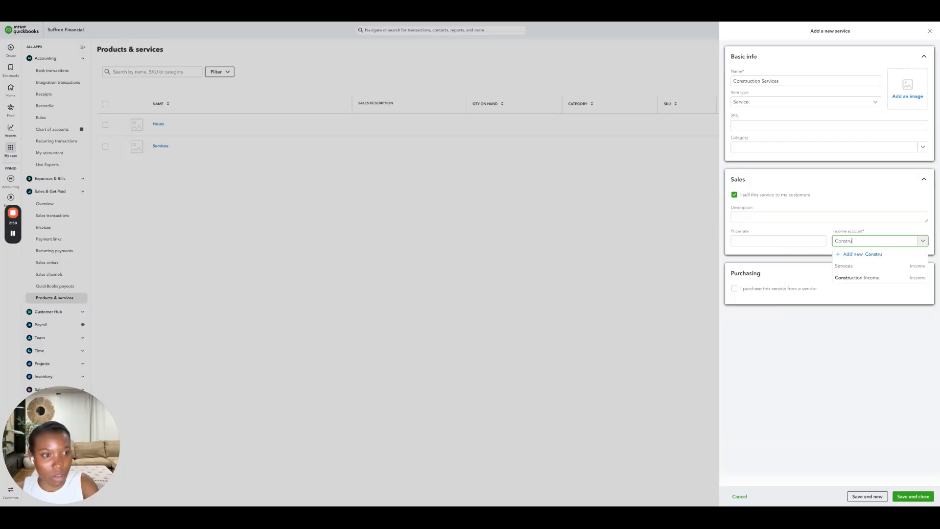
click(878, 277)
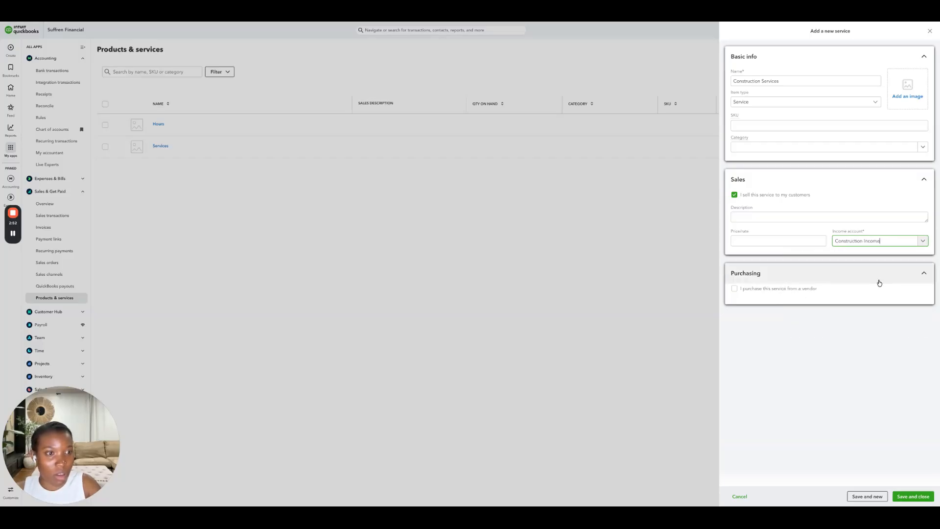
click(913, 497)
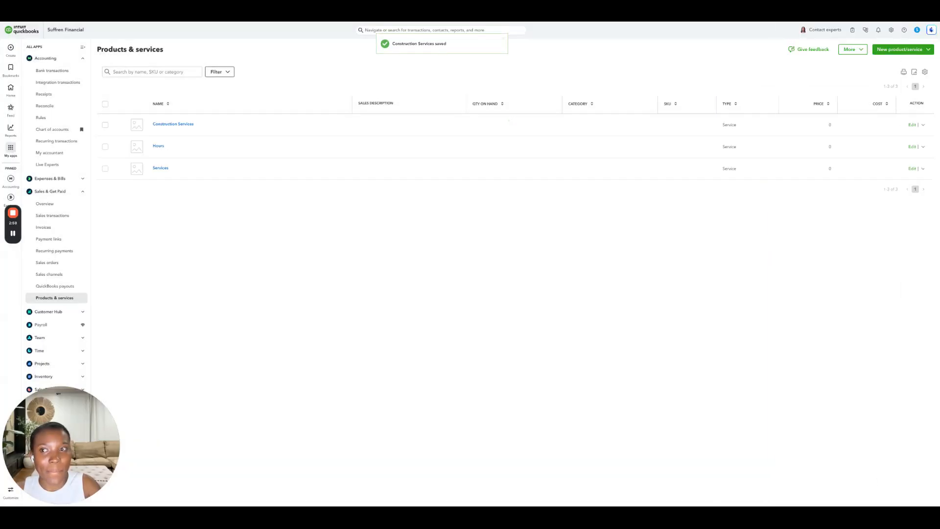
- Create a purchased-only service named Cost of Labor with Cost of Labor as its expense account
click(889, 51)
click(886, 63)
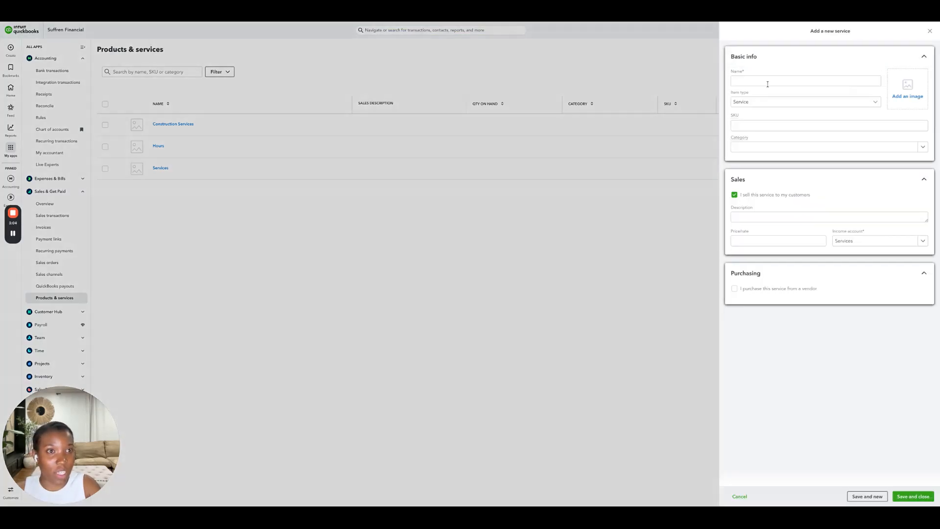
click(757, 81)
text(Cost of Labor)
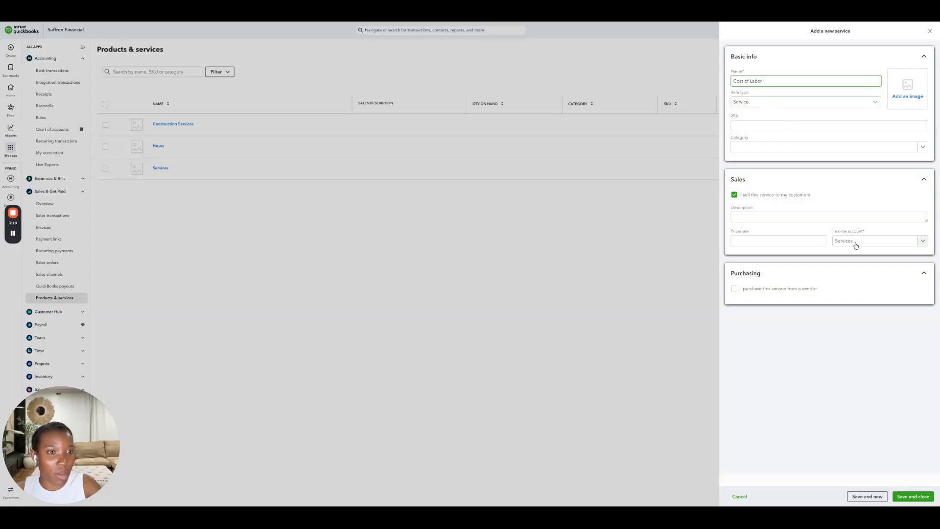
click(734, 195)
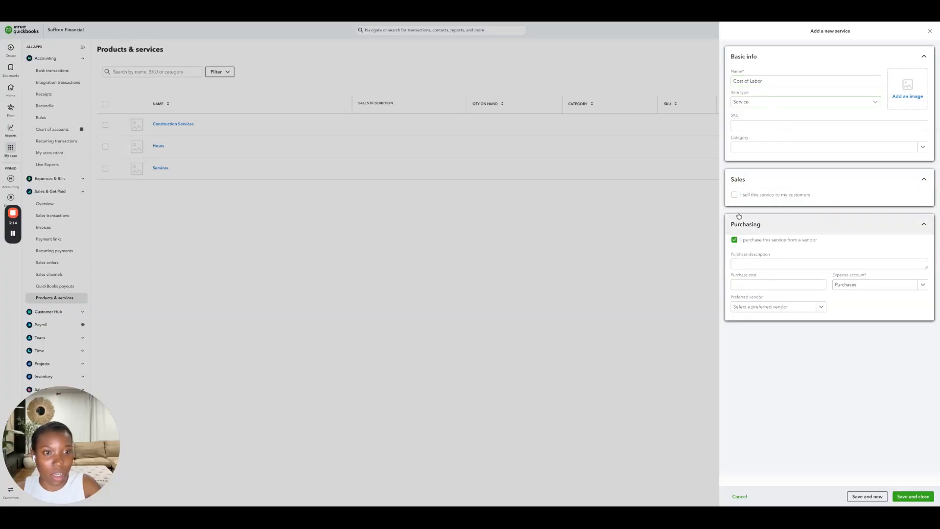
click(855, 287)
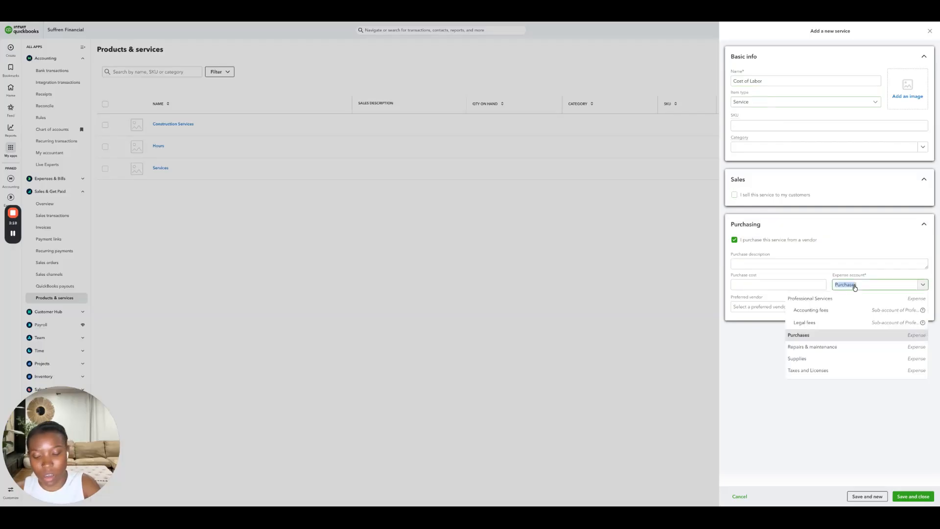
text(Cost of)
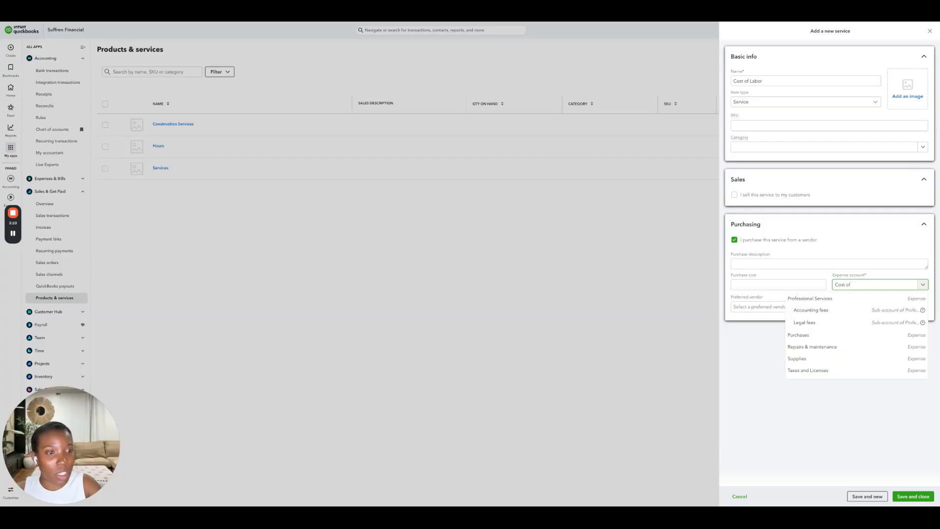
click(856, 345)
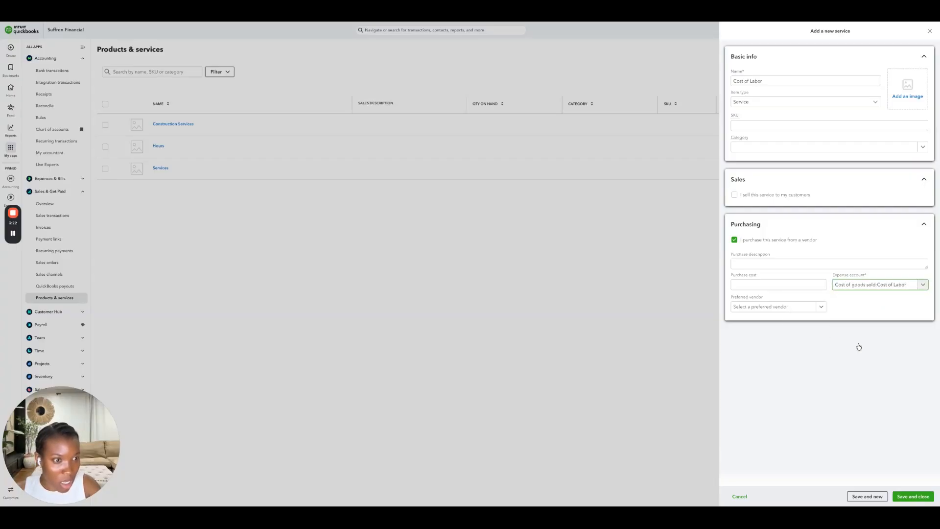
click(913, 496)
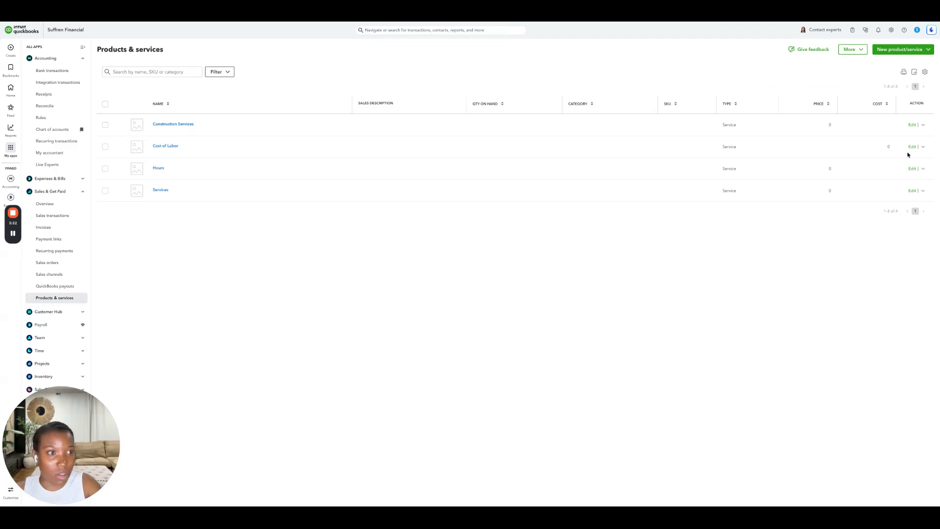
- Duplicate the Cost of Labor item as Cost of Subs, setting its expense account to Cost of Subs
click(923, 147)
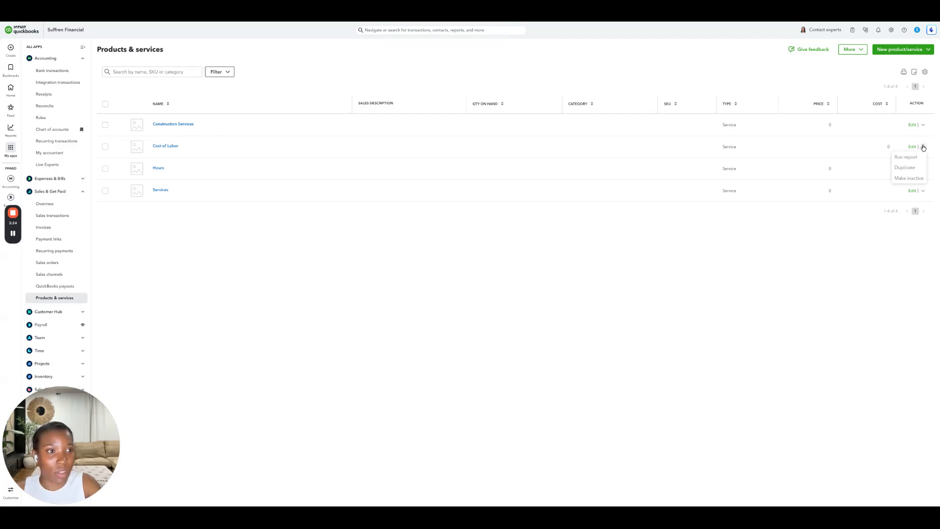
click(906, 168)
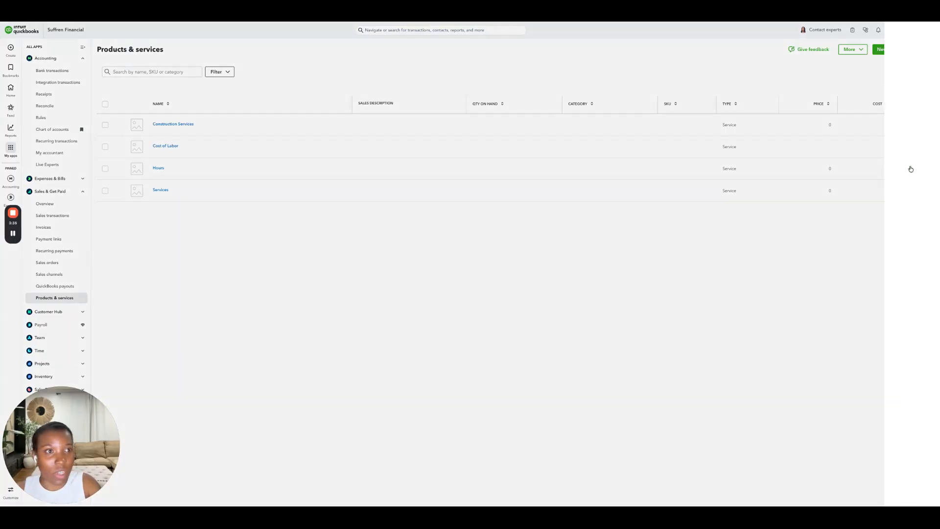
drag(785, 81, 750, 82)
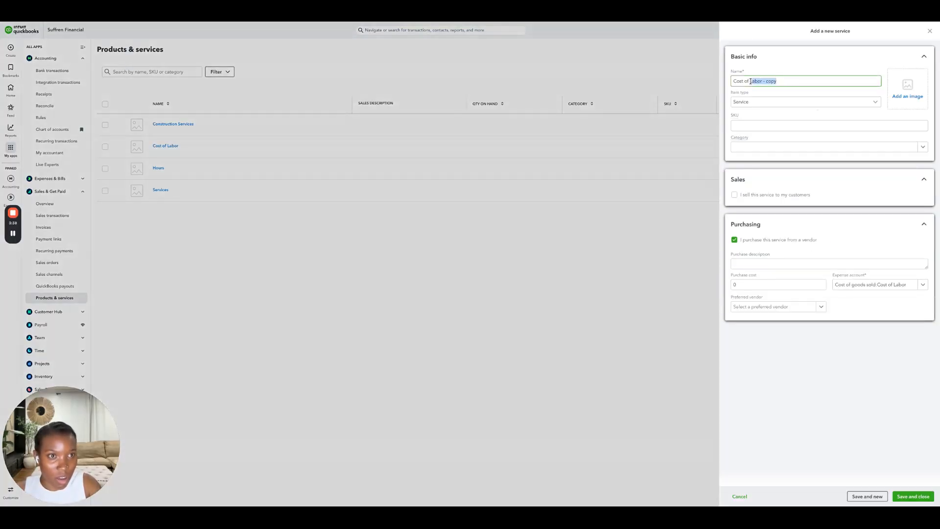
key(BackSpace)
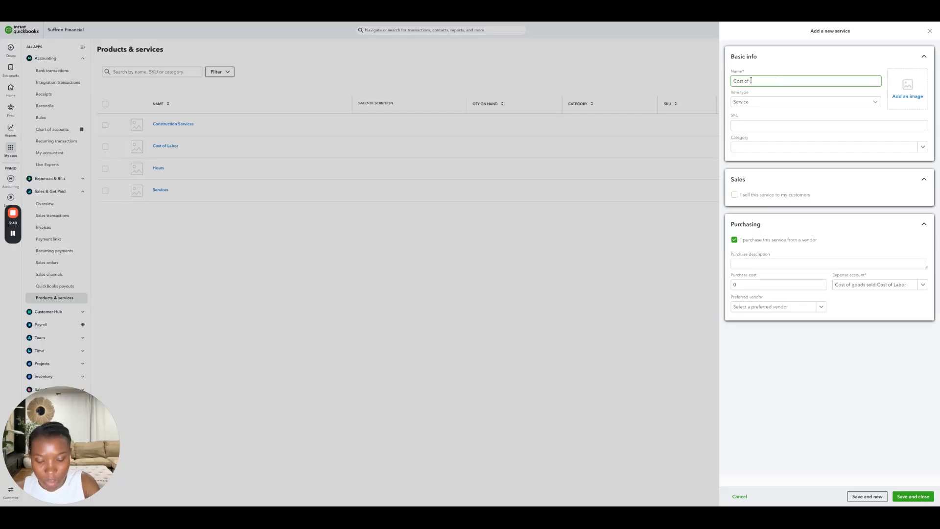
text(Subs)
click(902, 285)
text(cost)
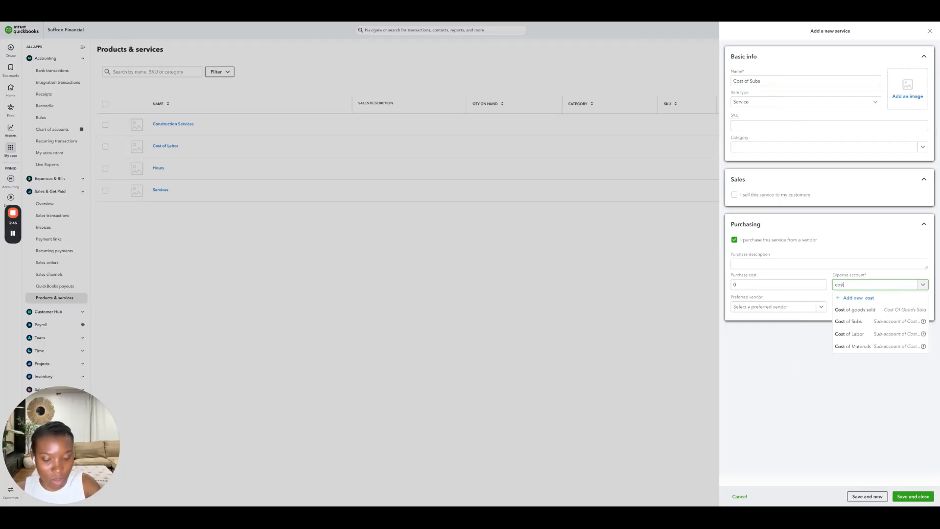
text( of subs)
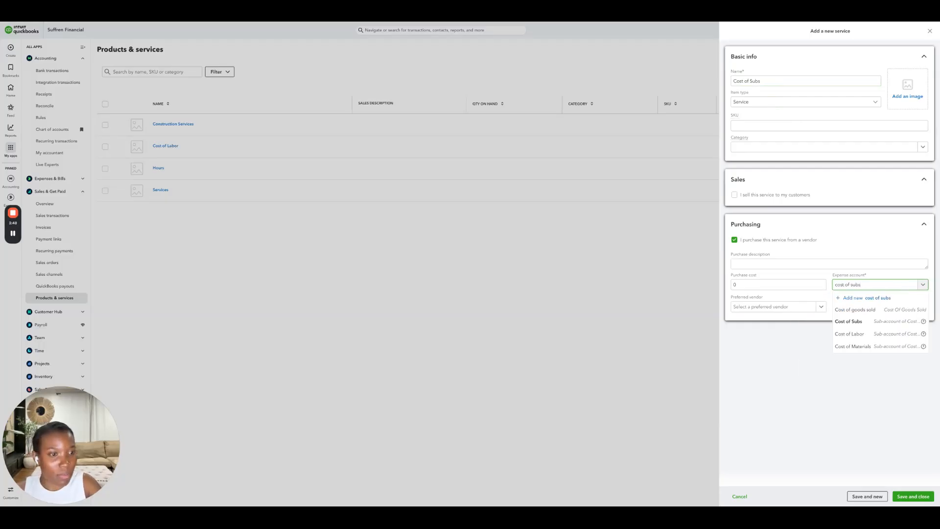
click(858, 321)
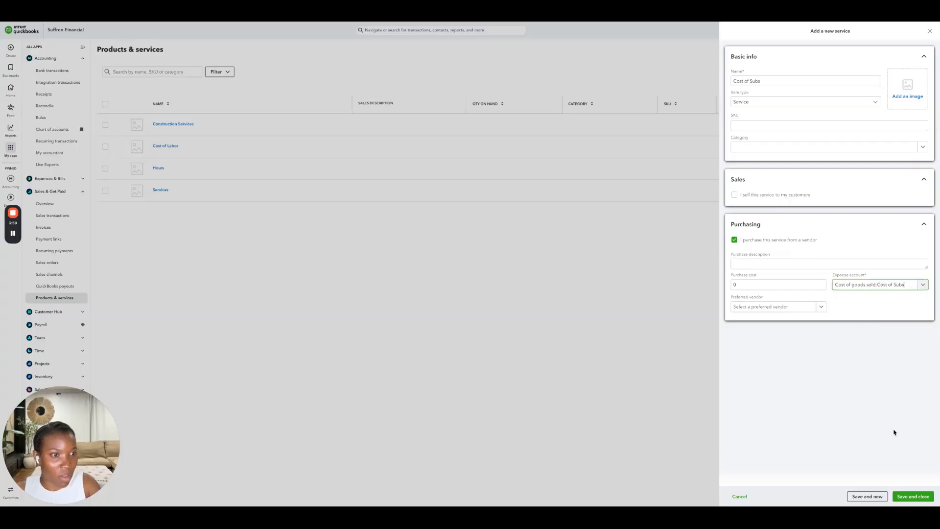
click(913, 497)
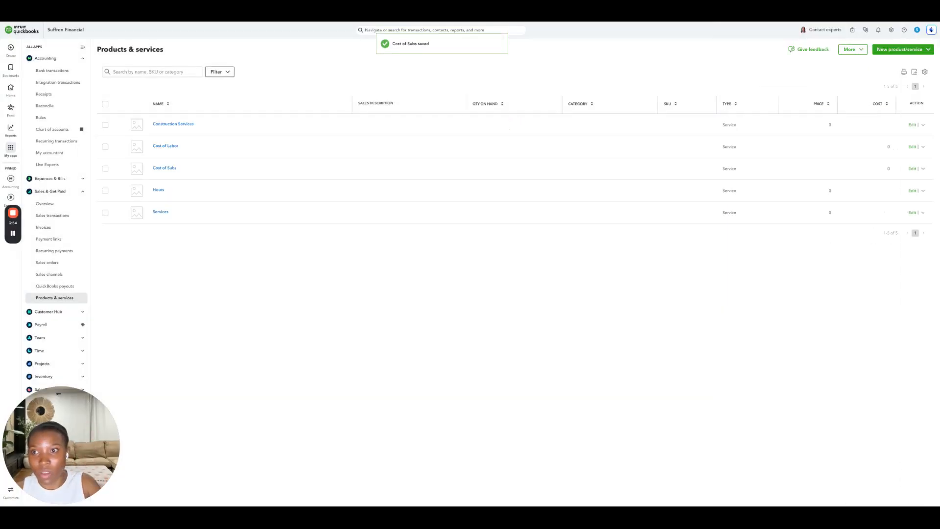
- Duplicate the Cost of Subs item as Cost of Materials, setting its expense account to Cost of Materials
click(924, 169)
click(905, 189)
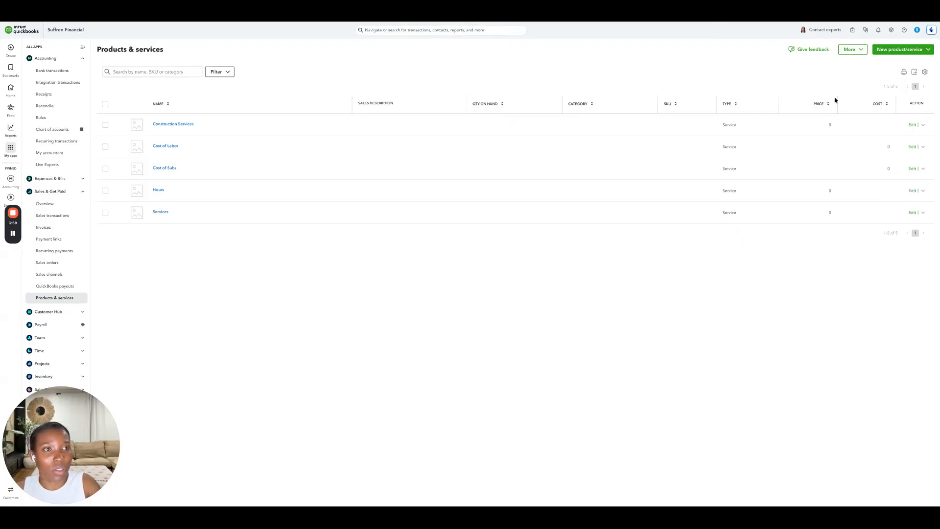
drag(778, 80, 750, 80)
key(BackSpace)
text(Materials)
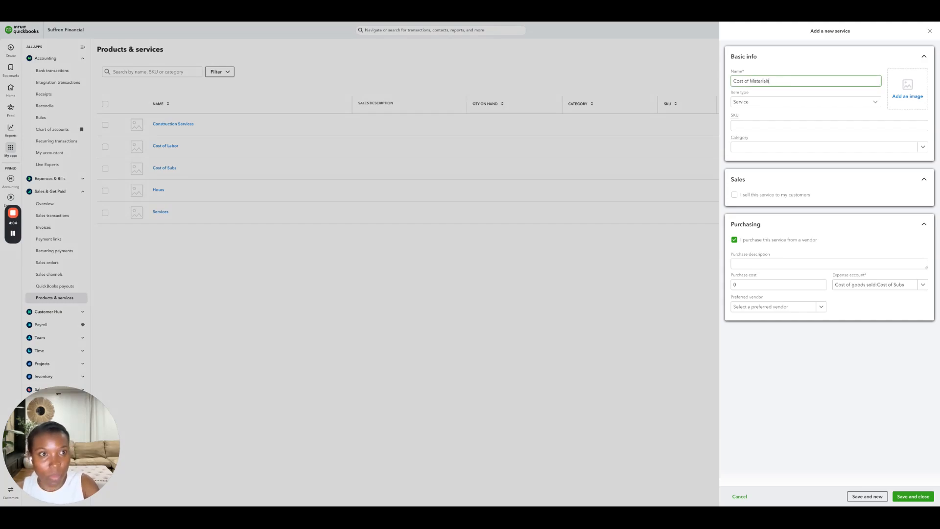
click(889, 289)
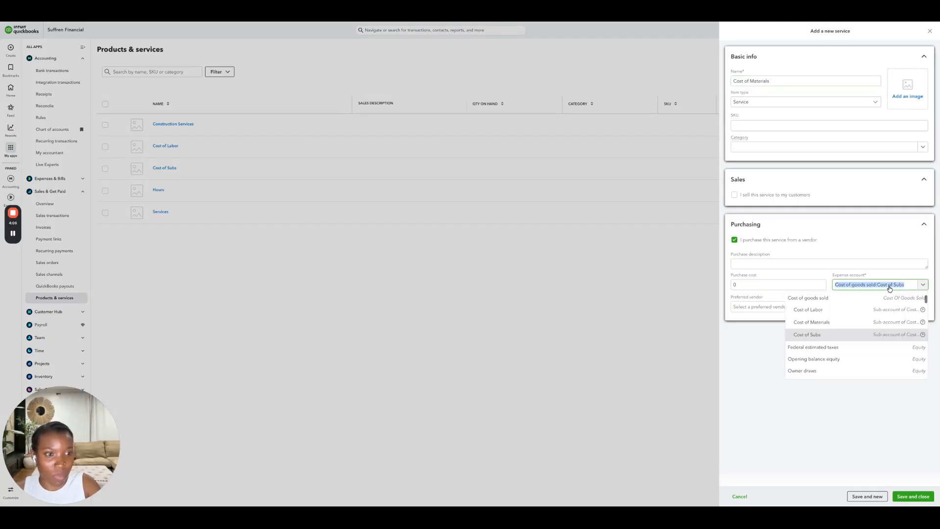
text(cost of mater)
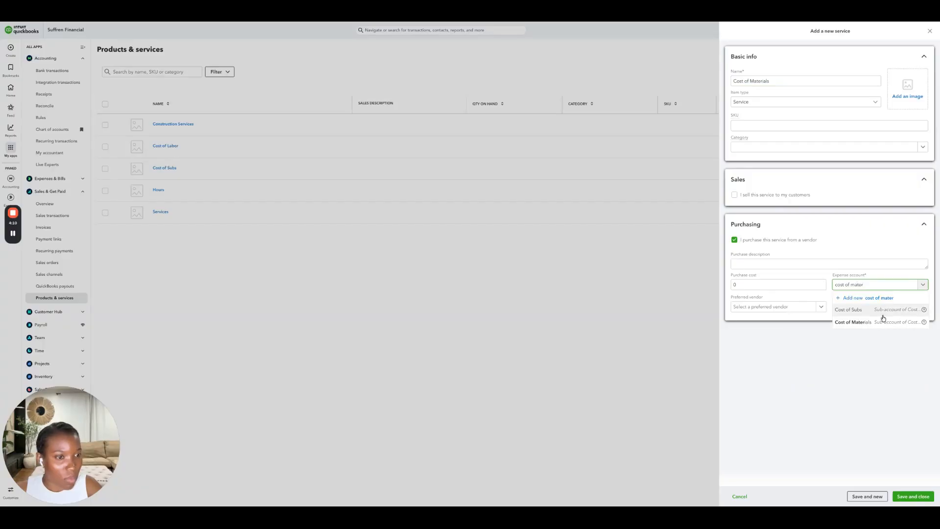
click(875, 321)
click(912, 497)
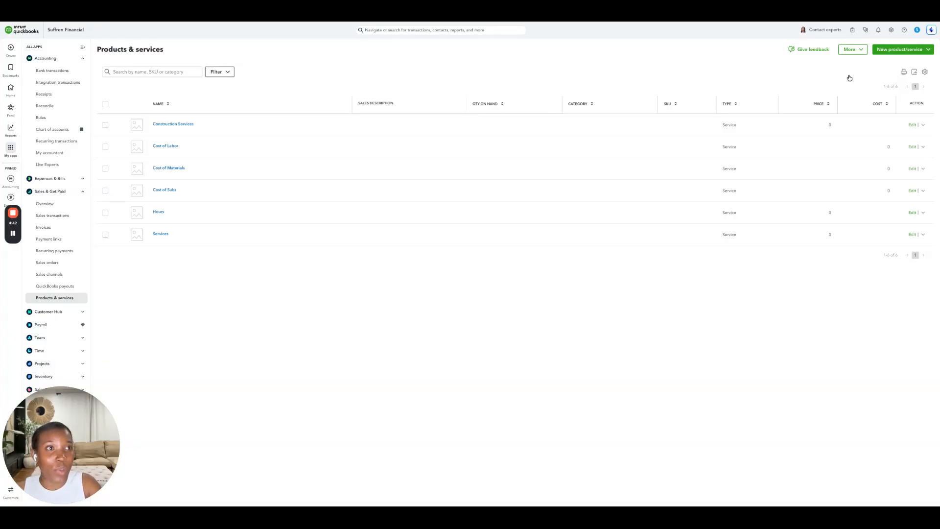
click(890, 31)
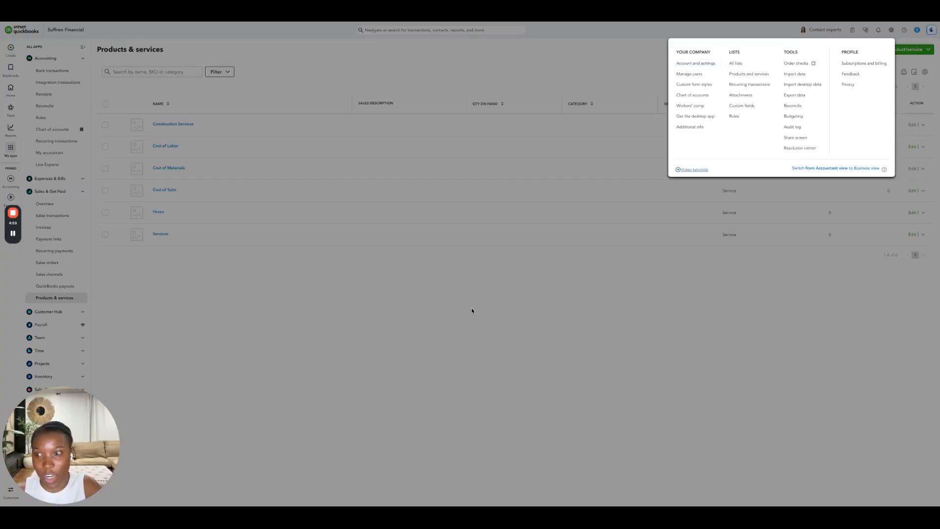
click(416, 333)
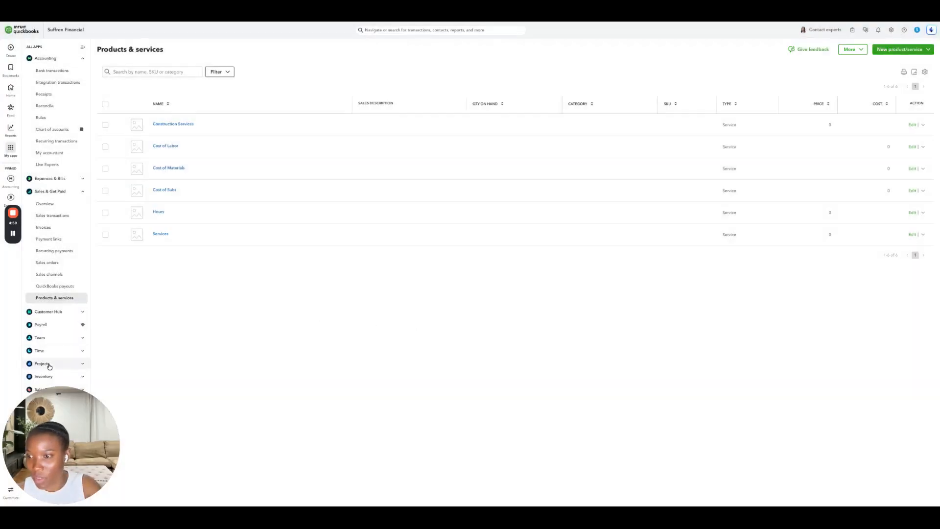
- Open Projects and create a project named 123 Braeton - Kitchen Remodel for the first listed customer
click(44, 365)
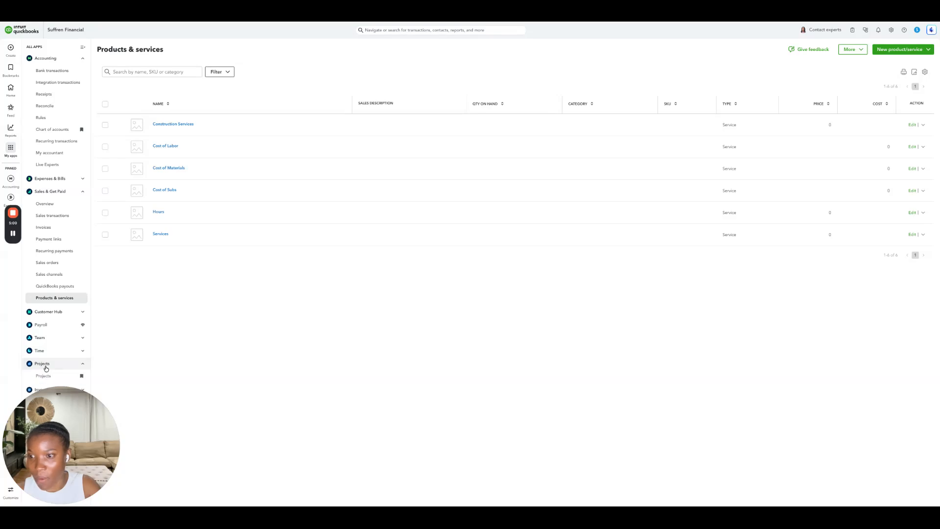
click(43, 376)
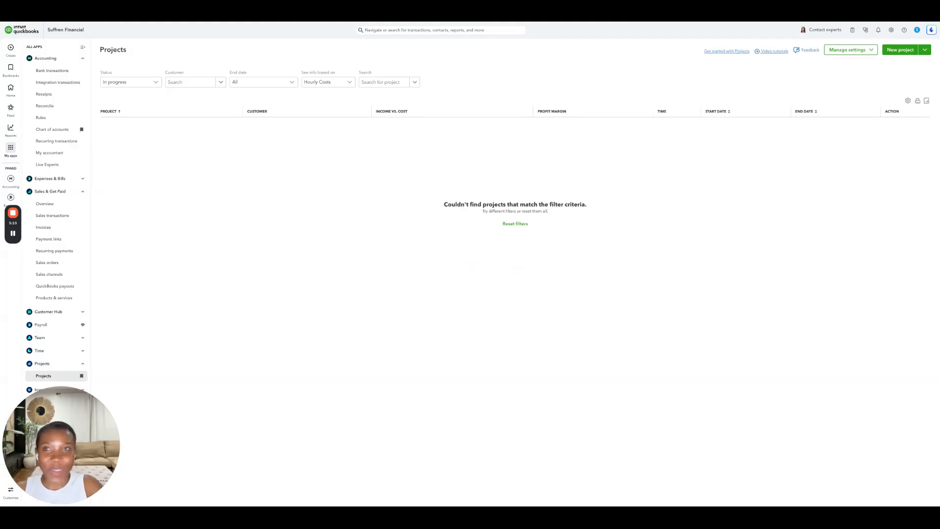
click(900, 50)
click(816, 80)
text(123 Bra)
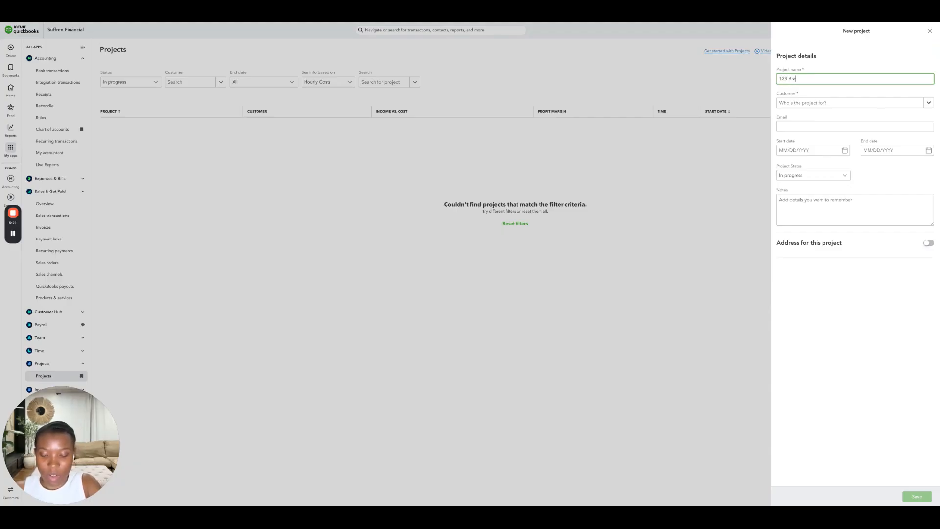
text(eton - )
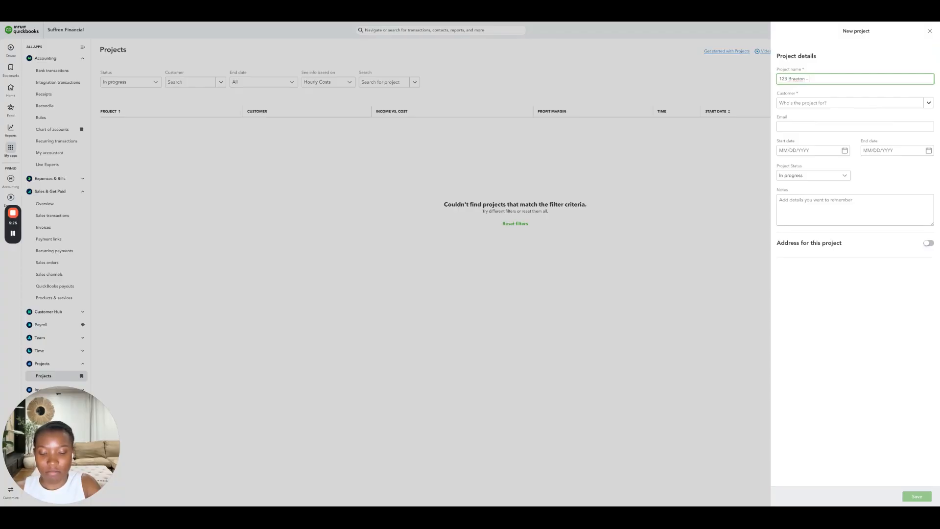
text(Kitch)
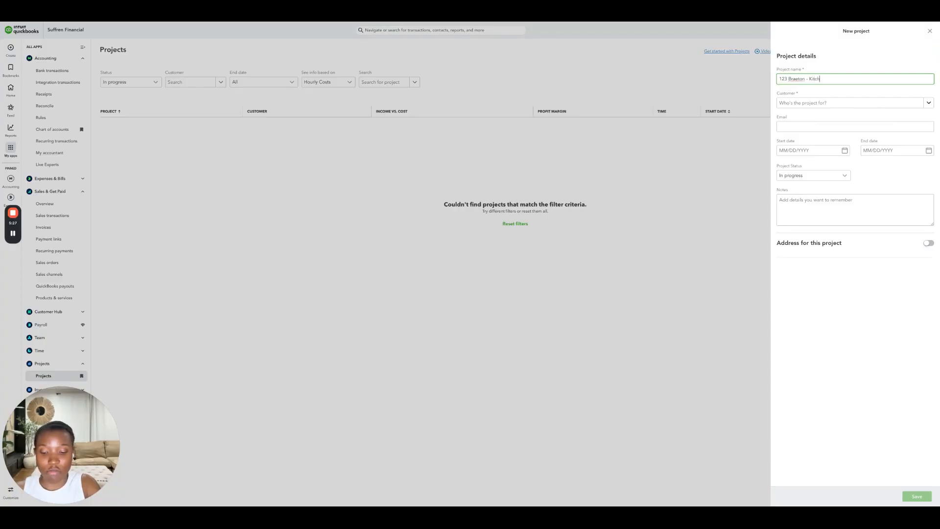
text(en Remodel)
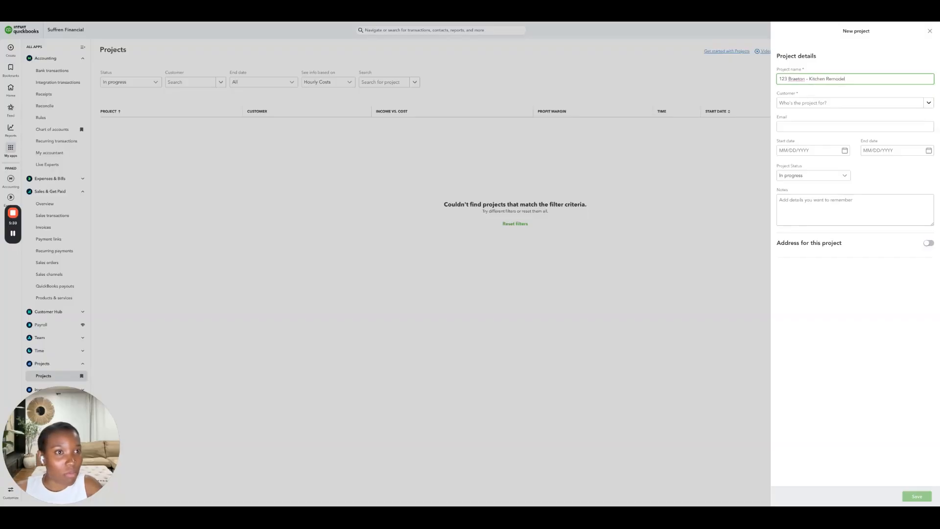
click(828, 104)
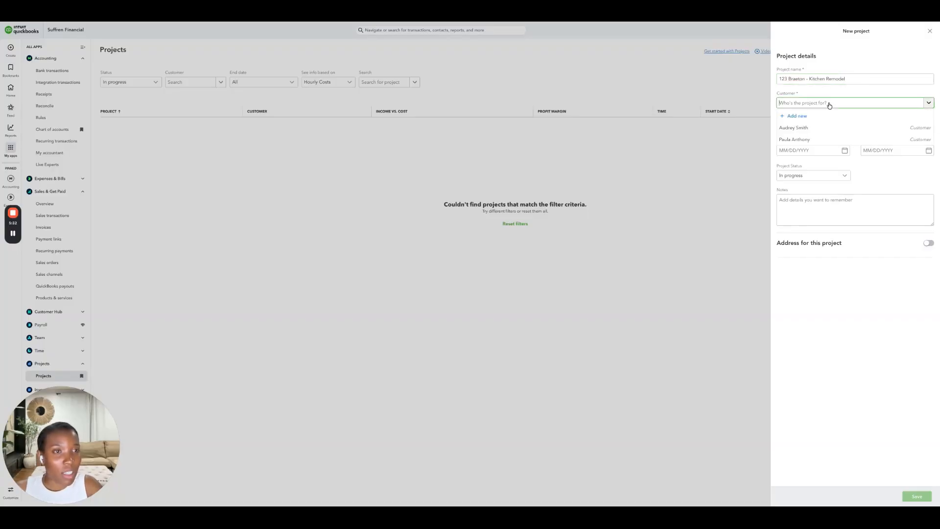
click(807, 129)
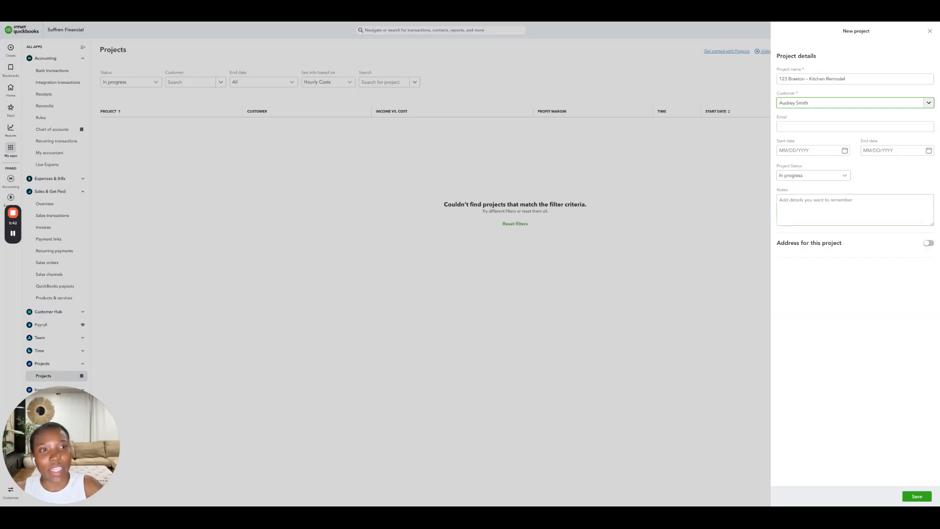
click(913, 497)
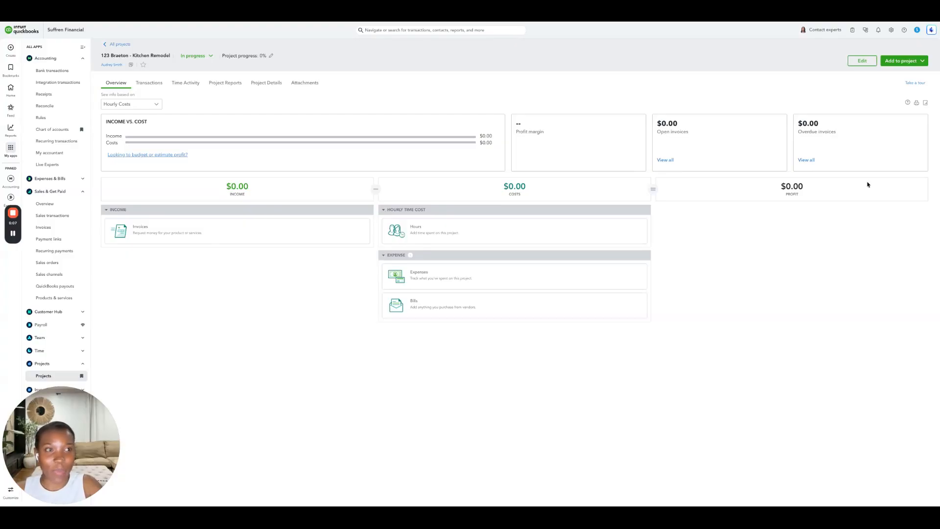
- Add an expense to the project with Lowe's as the payee
click(894, 62)
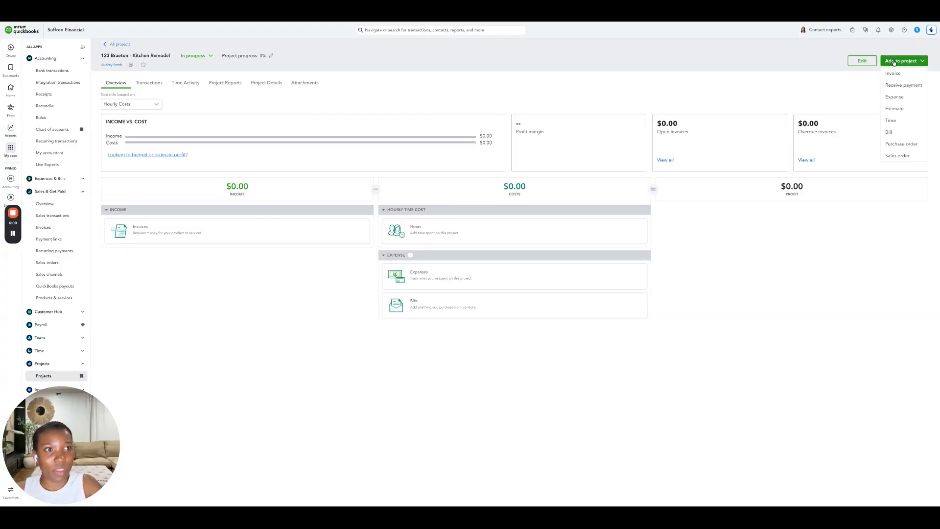
click(891, 98)
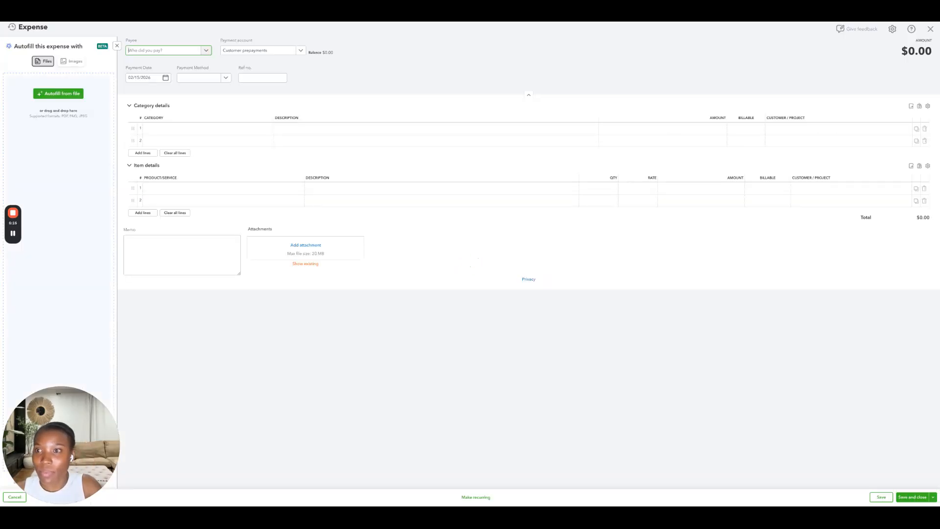
text(Lo)
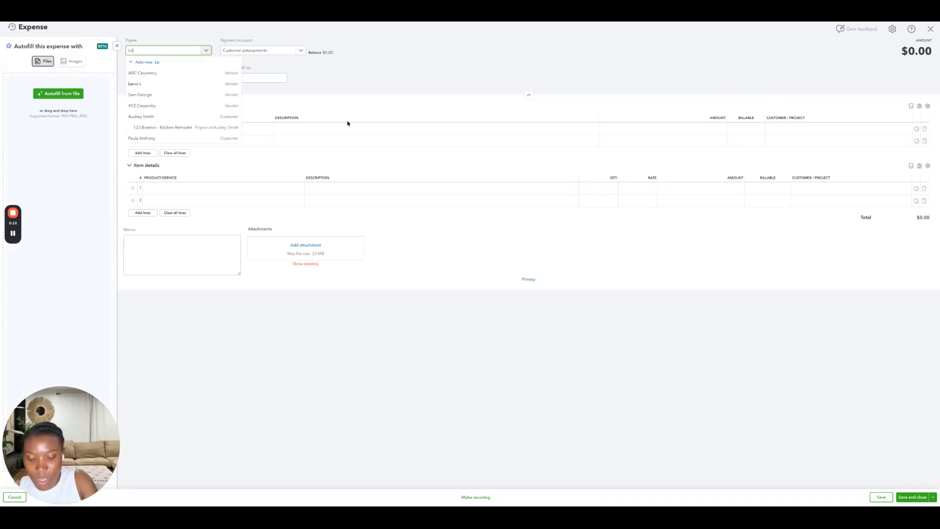
text(we's)
key(Return)
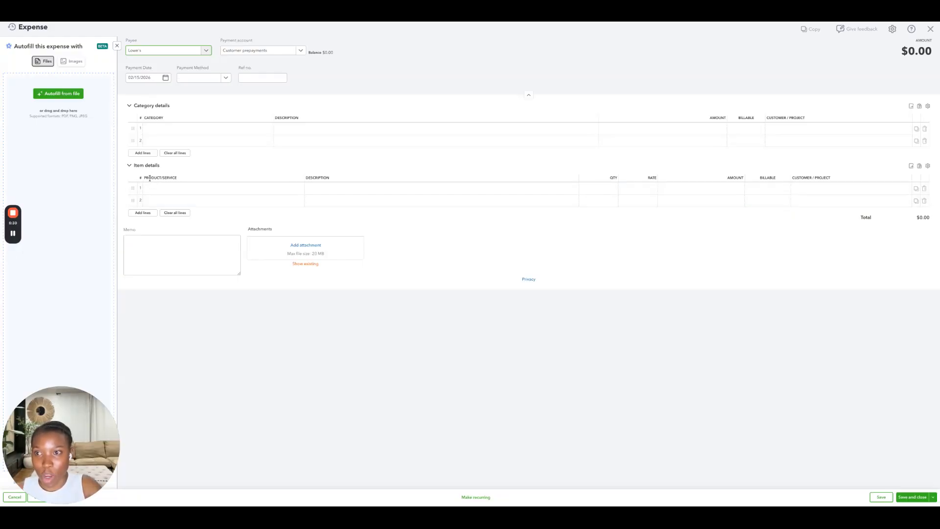
- Add a non-billable Cost of Materials item line described Lumber, Cabinets for $4,000, save the expense, and expand the project's cost of goods sold
click(163, 189)
text(cost)
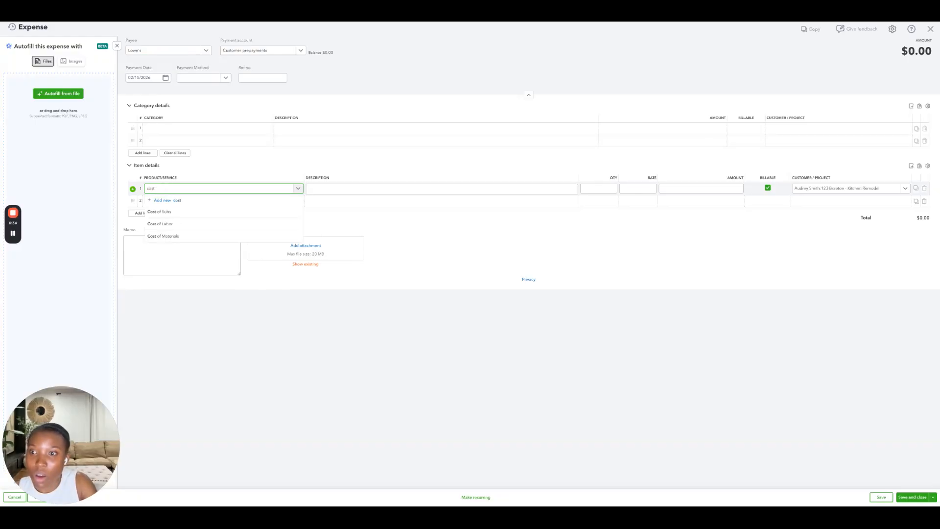
click(189, 236)
click(332, 189)
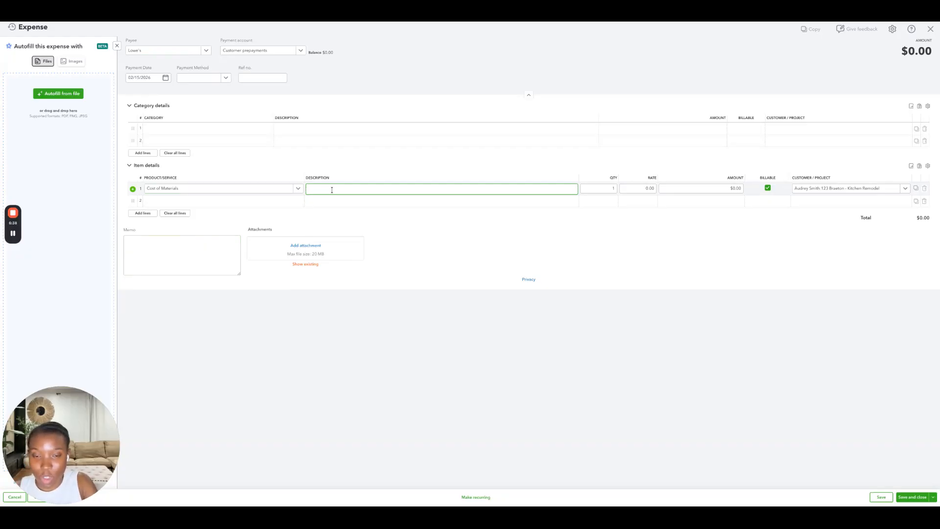
text(Lumber)
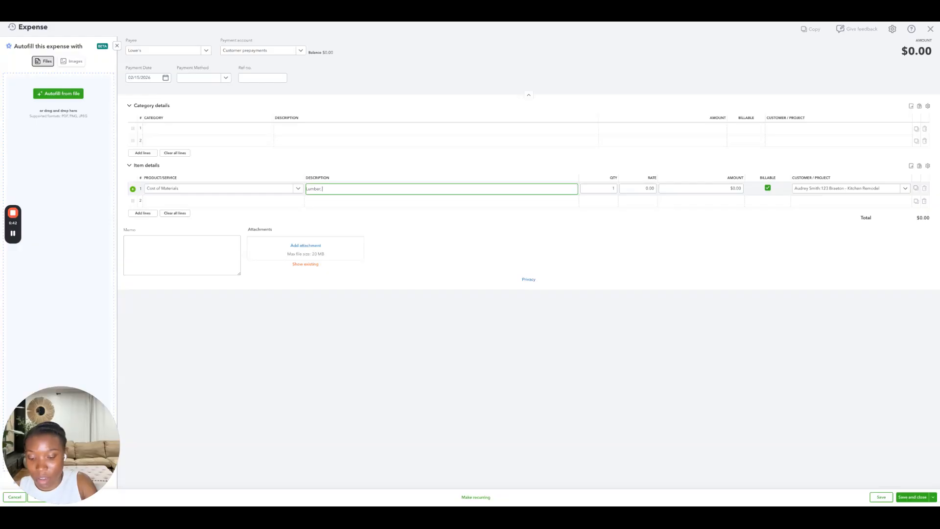
text(, Cabinets)
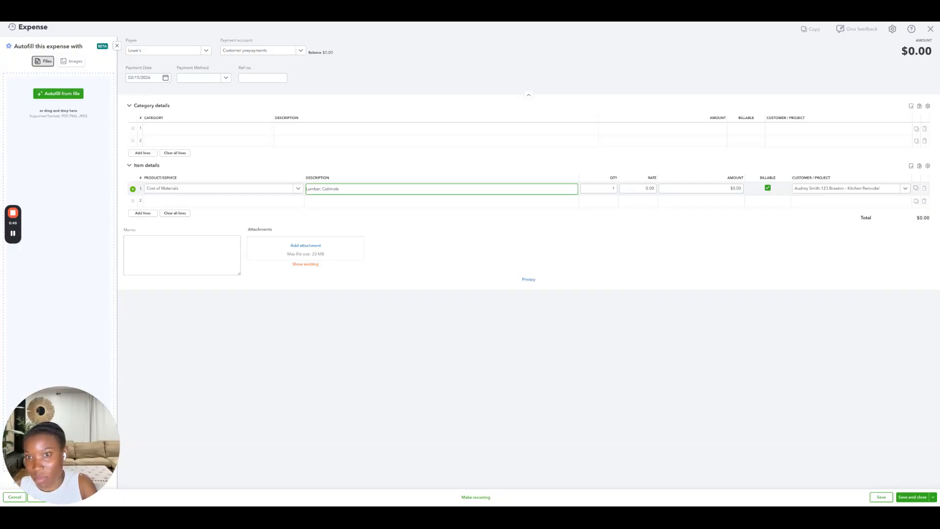
click(725, 186)
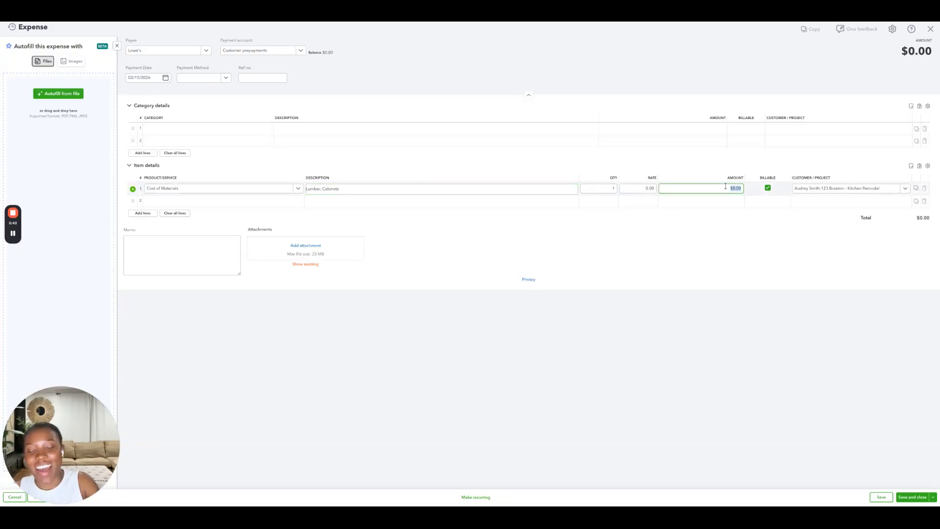
text(4000)
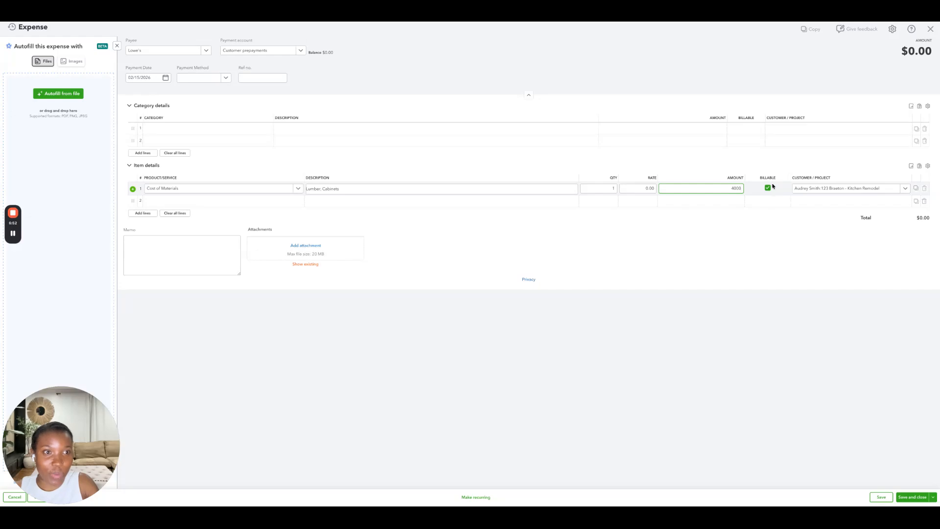
click(767, 189)
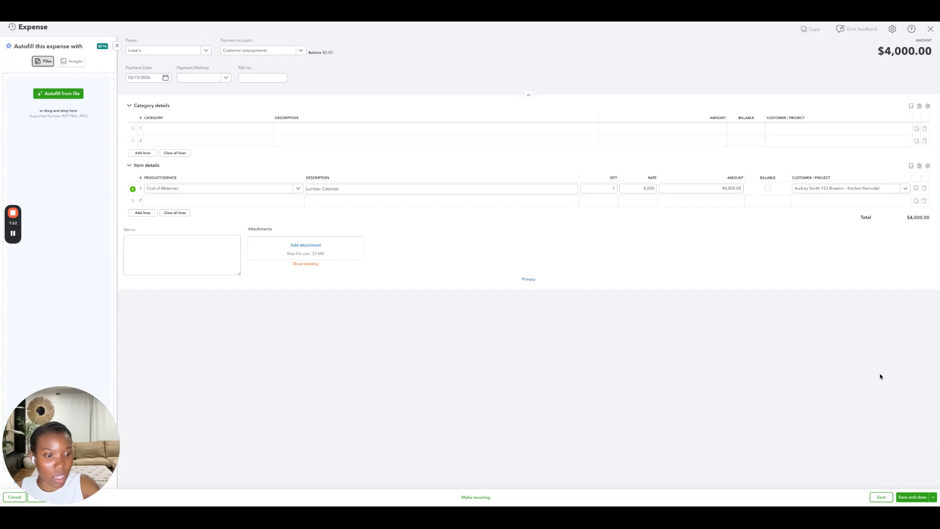
click(909, 494)
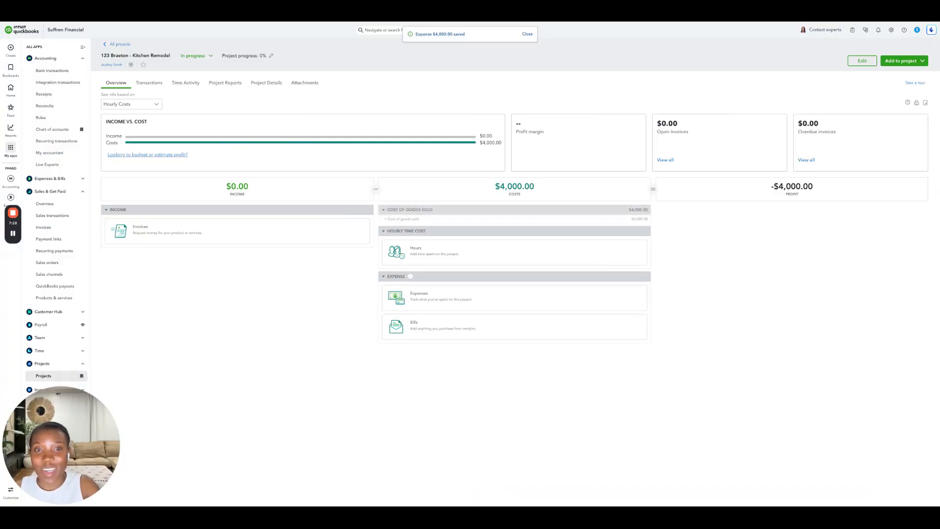
click(385, 219)
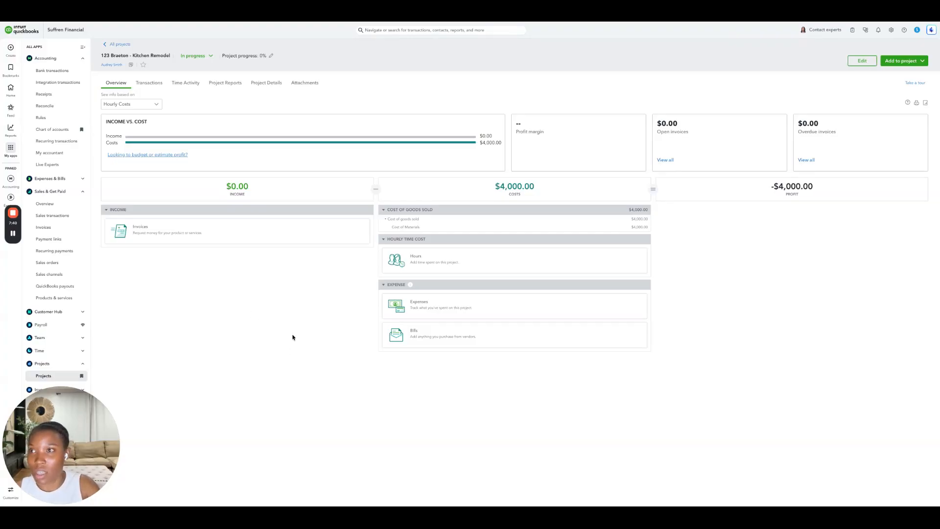
click(10, 88)
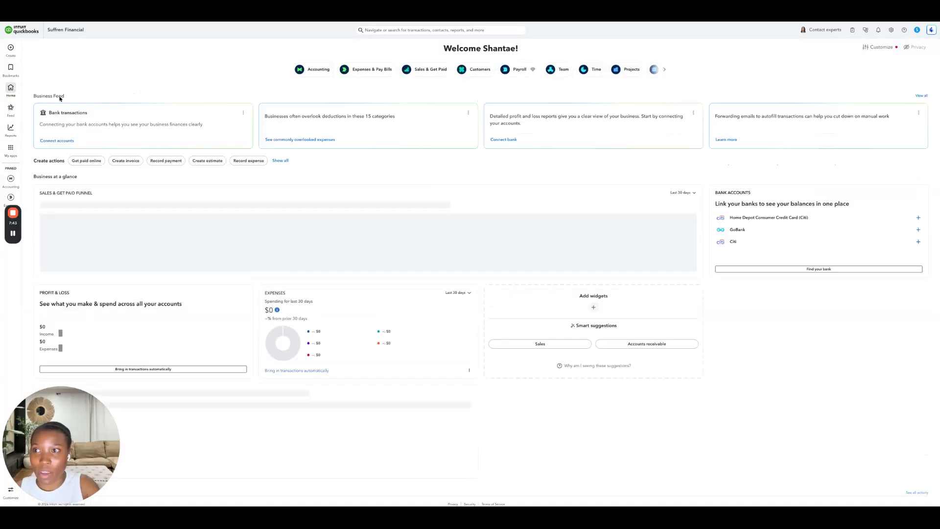
click(10, 48)
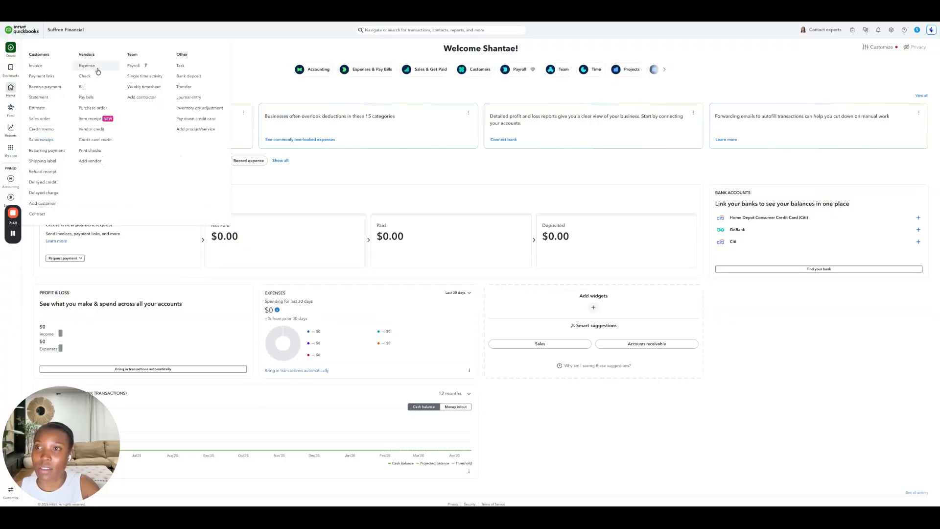
click(97, 71)
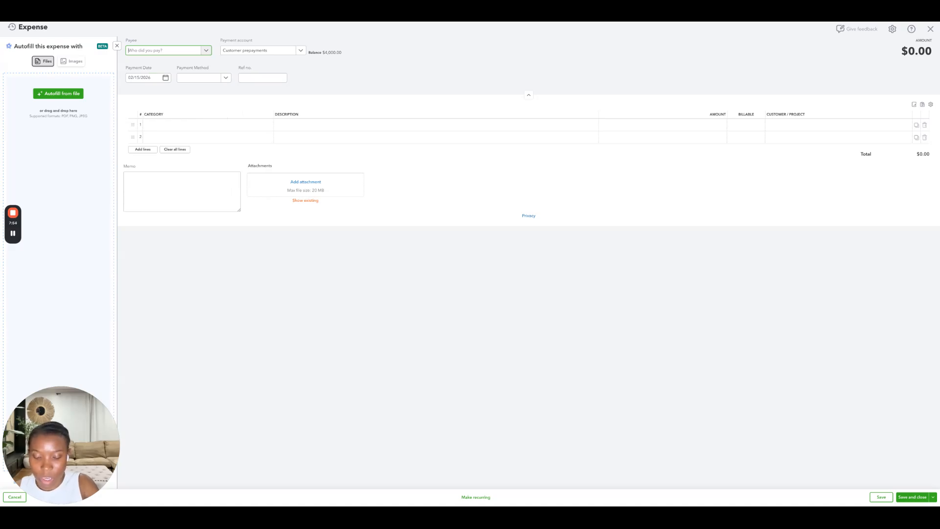
text(ABC)
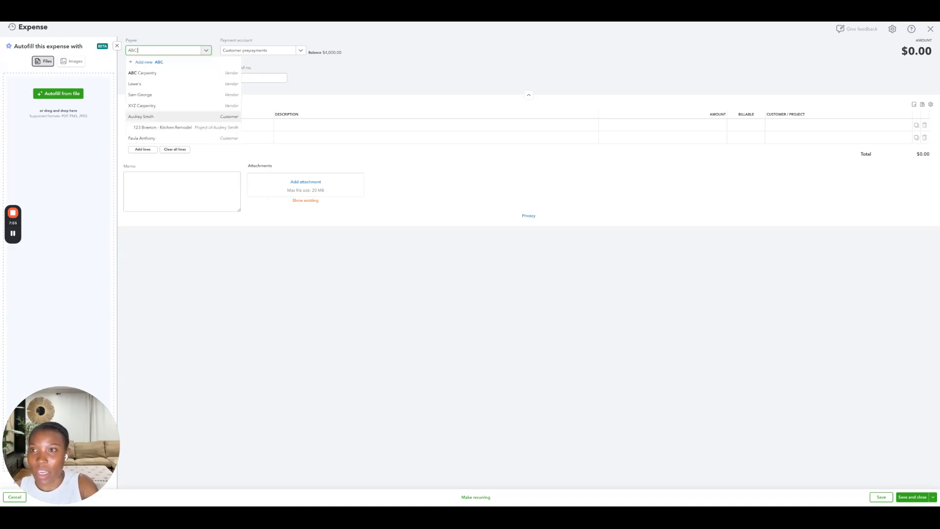
click(166, 73)
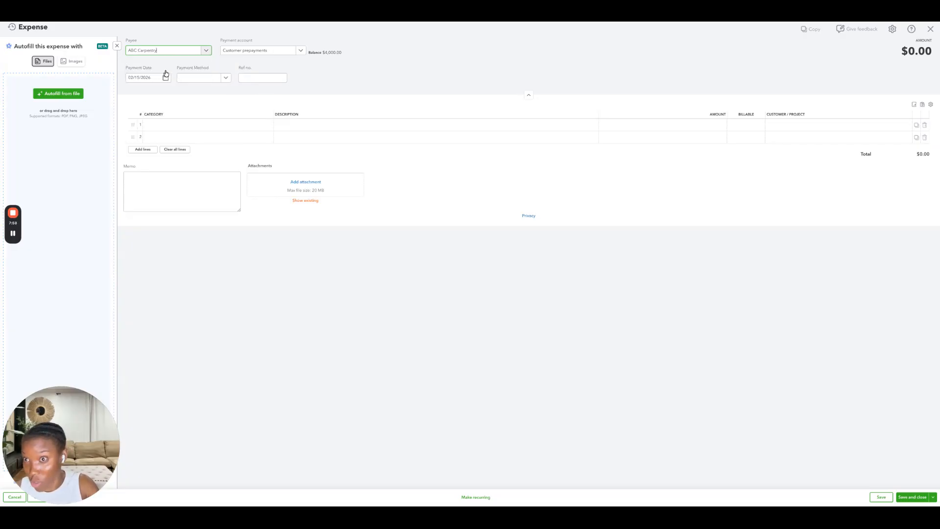
click(288, 54)
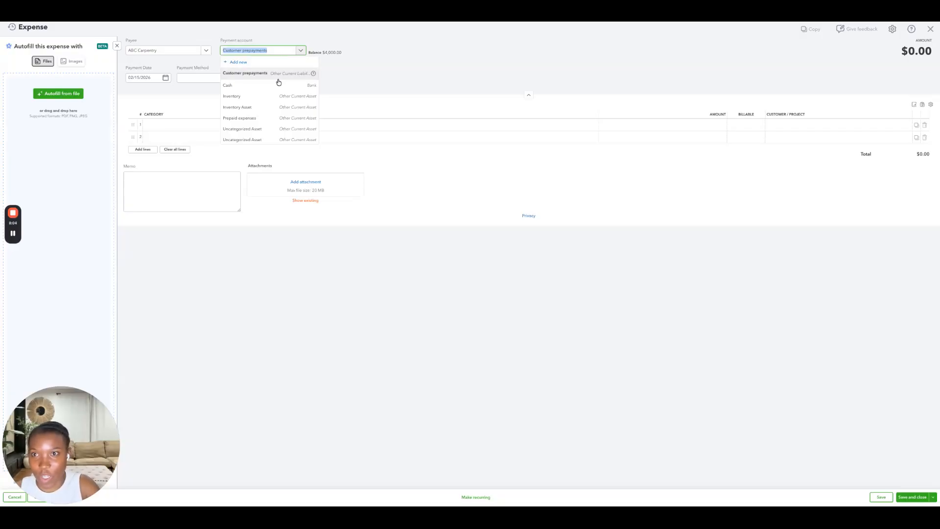
click(263, 85)
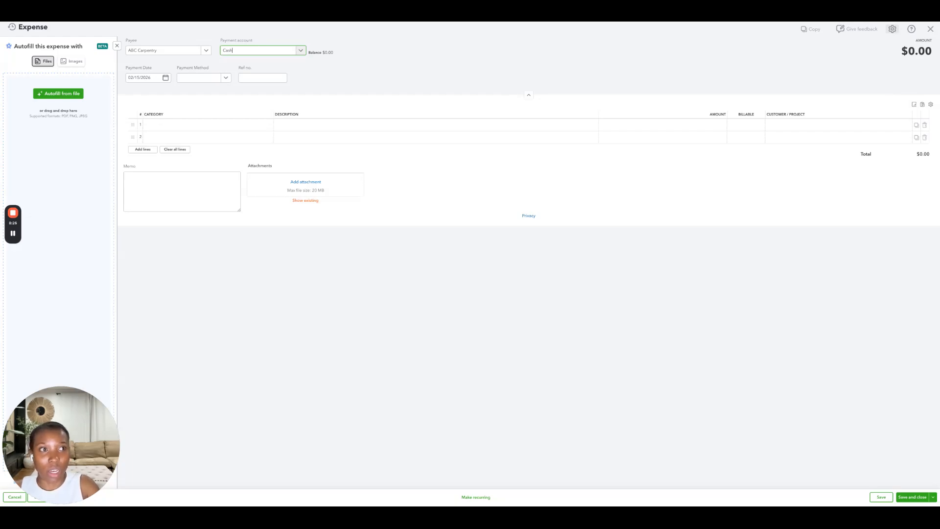
click(930, 30)
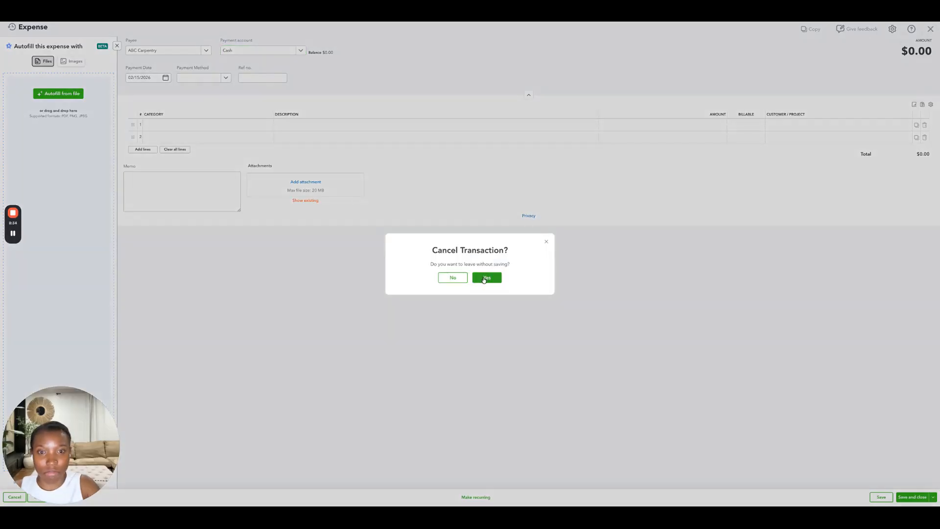
click(484, 278)
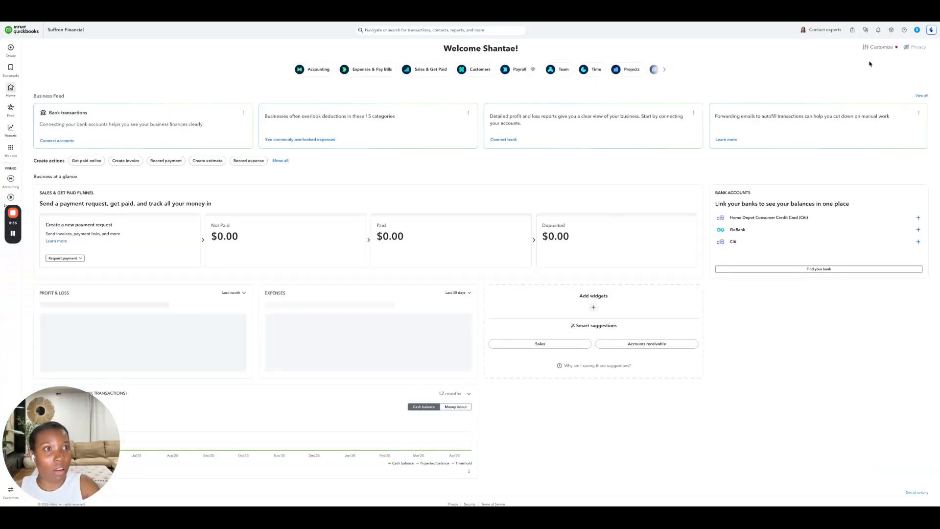
- Turn on the items table on expense and purchase forms in the company's expense settings and save
click(891, 30)
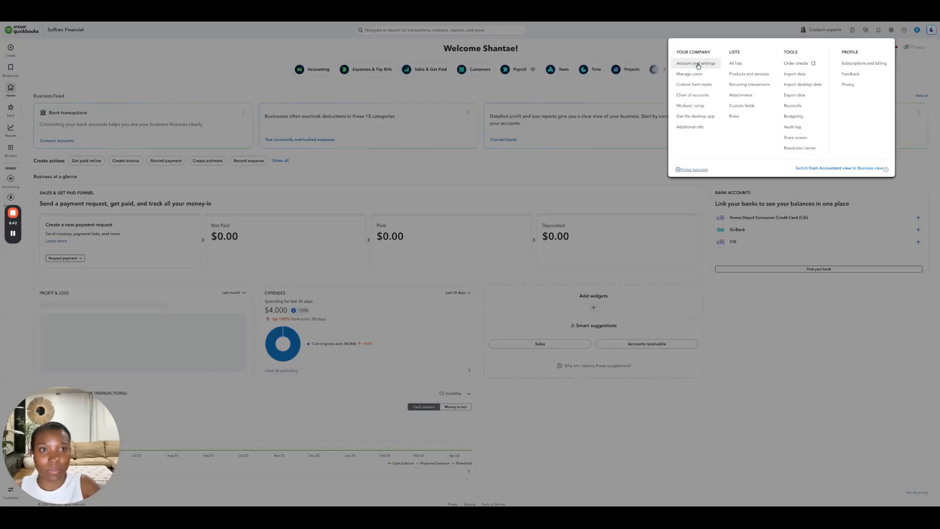
click(698, 66)
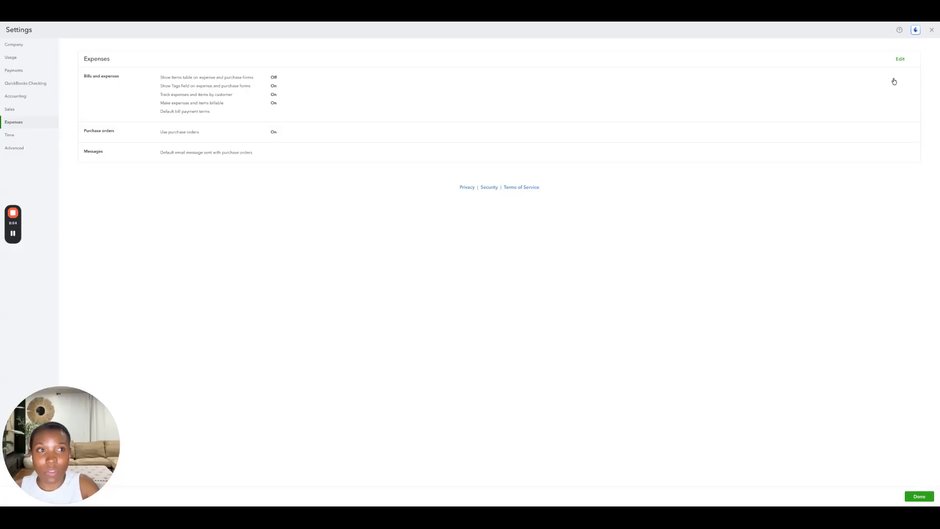
click(900, 59)
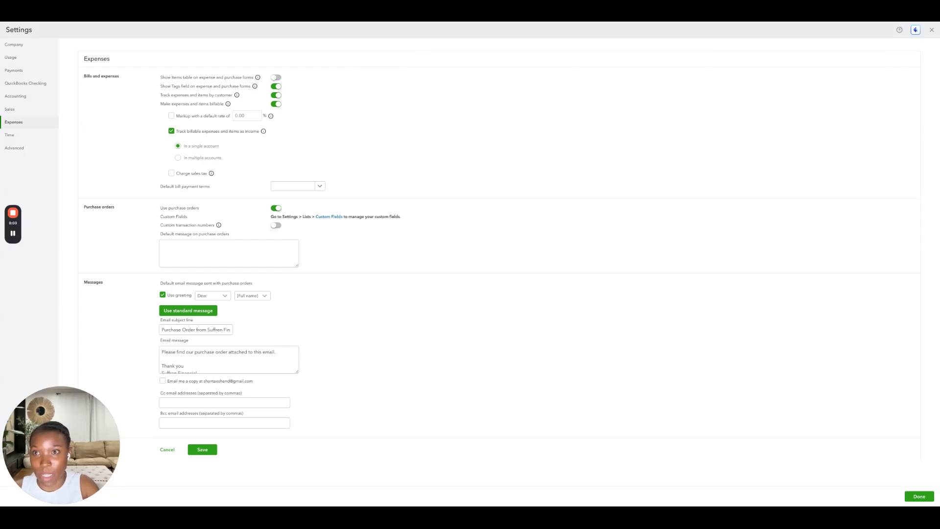
click(275, 78)
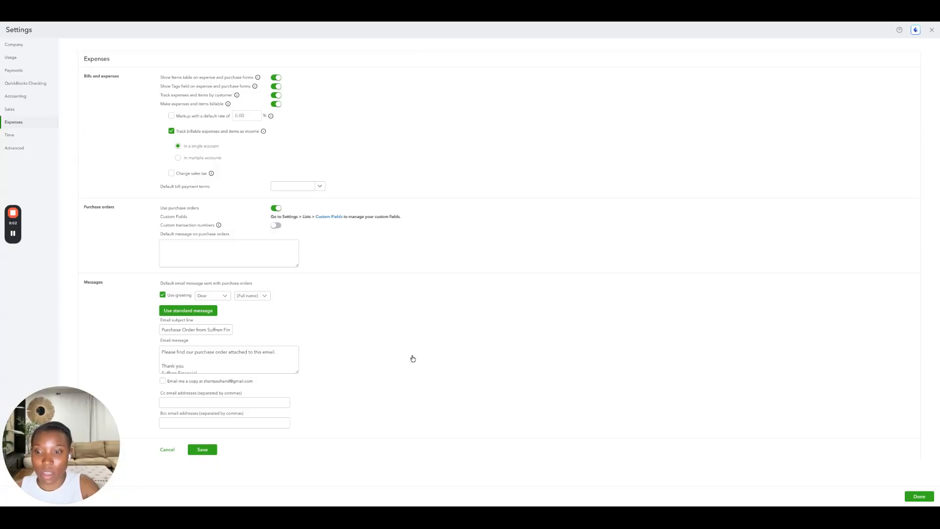
click(202, 449)
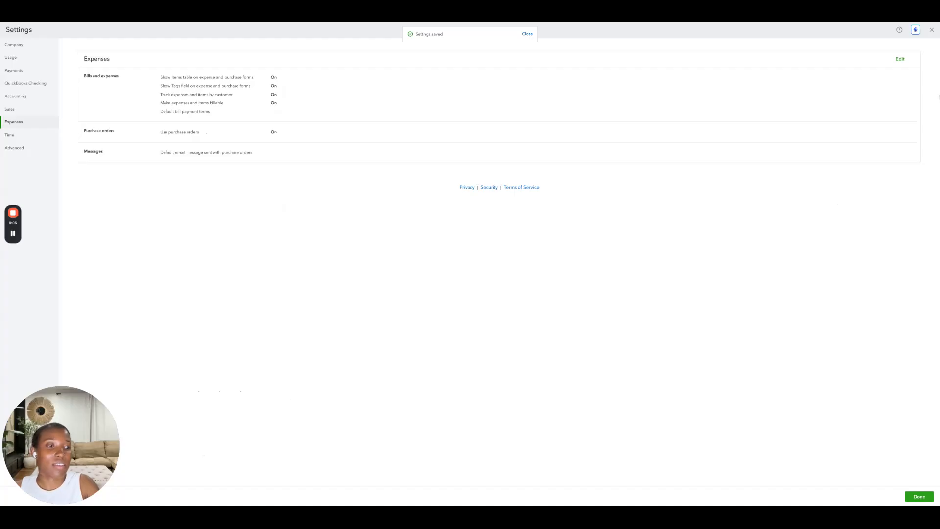
click(914, 496)
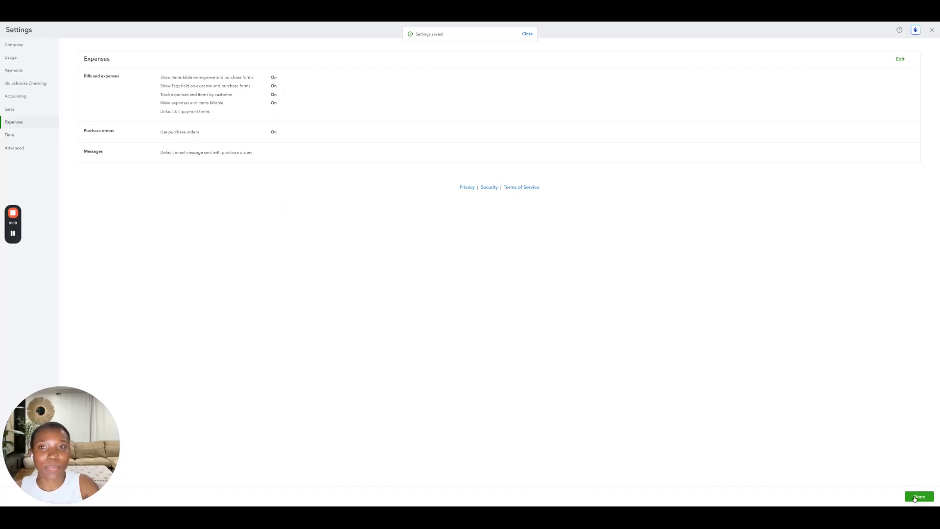
- Start a new expense with ABC Carpentry as the payee
click(11, 49)
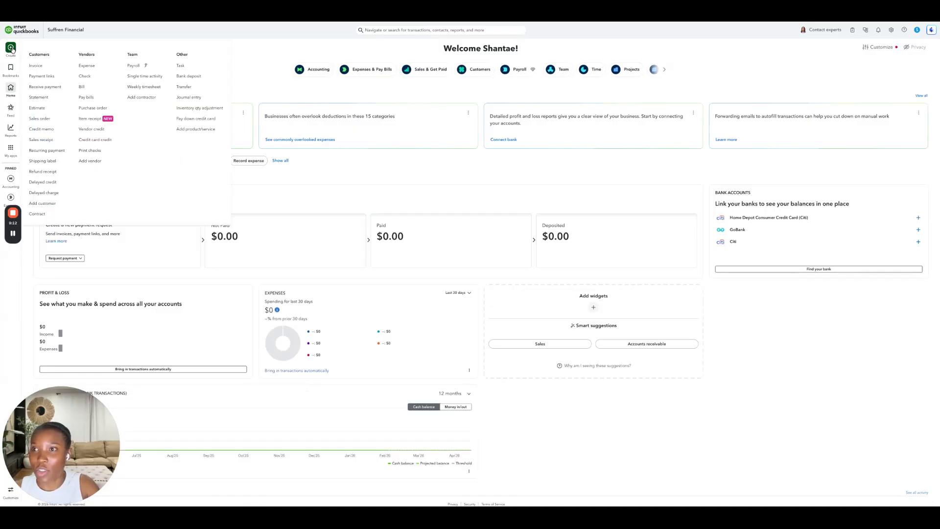
click(86, 66)
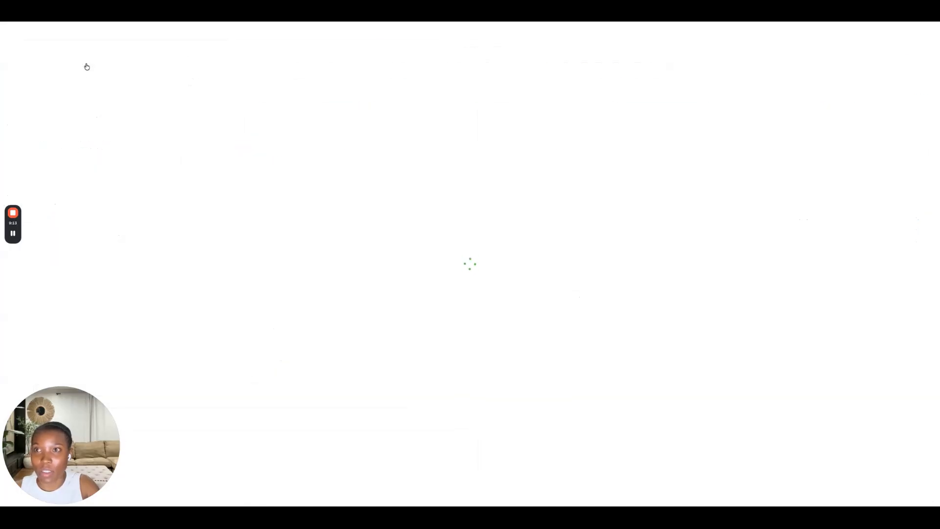
text(A)
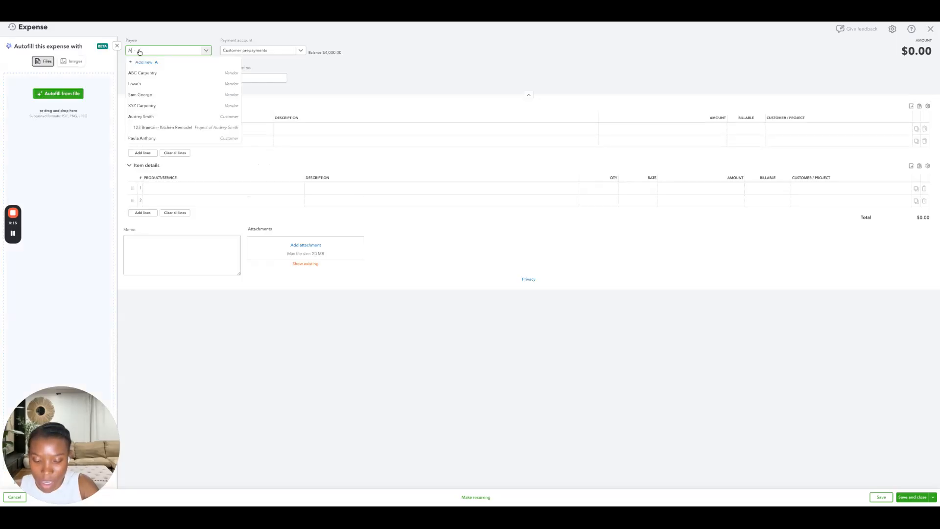
text(BC)
click(143, 73)
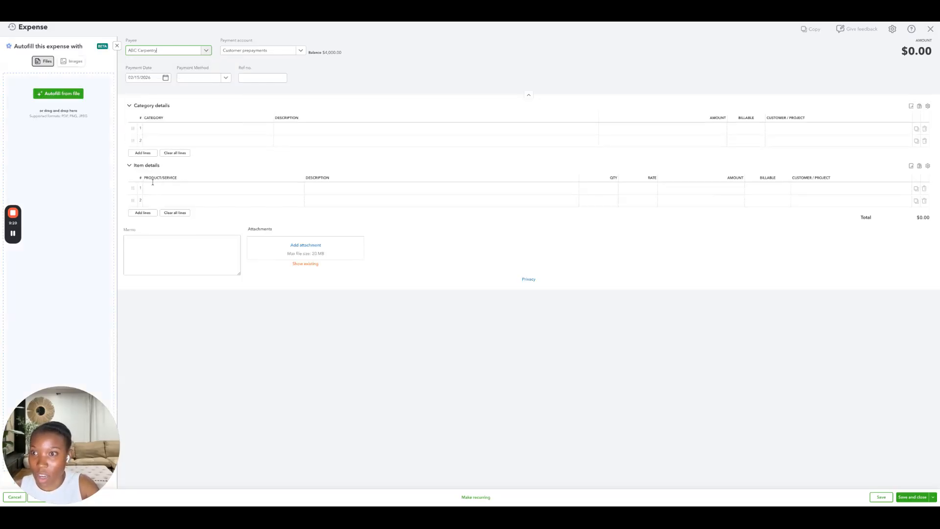
- Add a Cost of Subs item line described Carpentry for $2,000 assigned to the 123 Braeton - Kitchen Remodel project, and save the expense
click(167, 188)
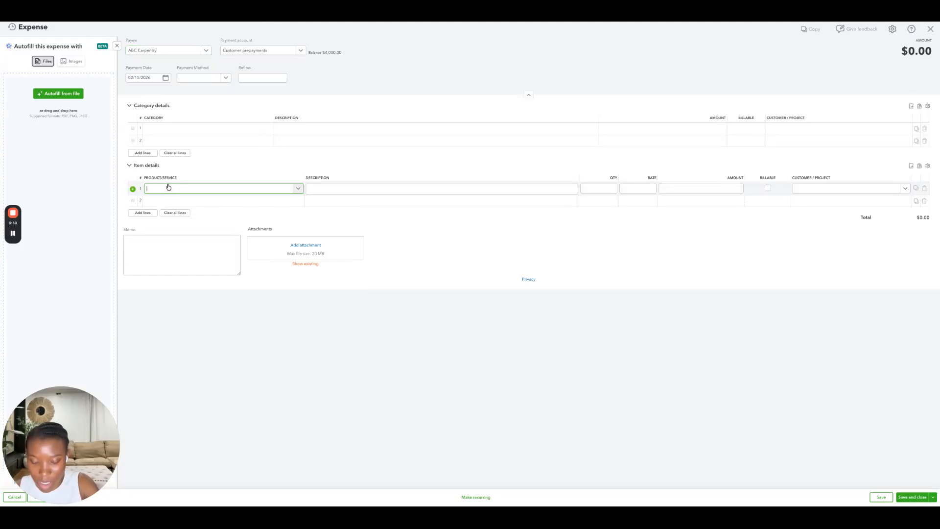
text(cost)
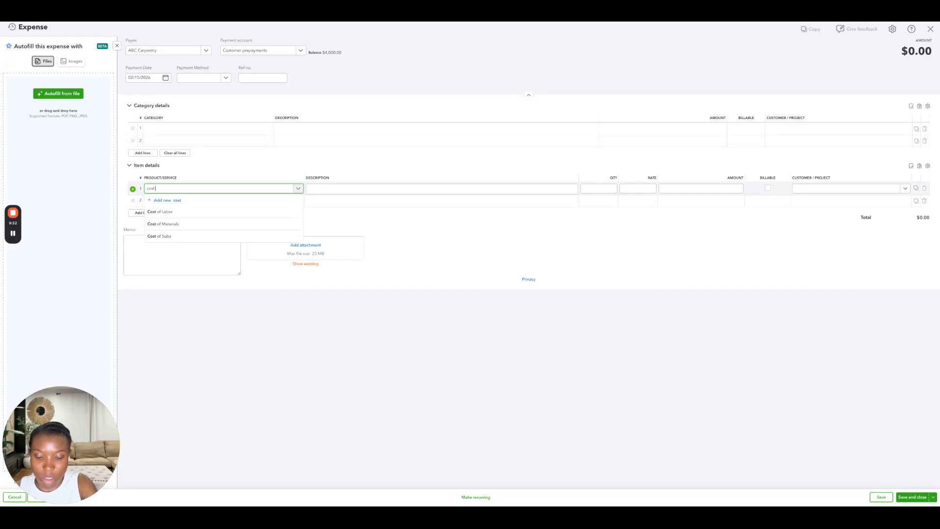
text( of subs)
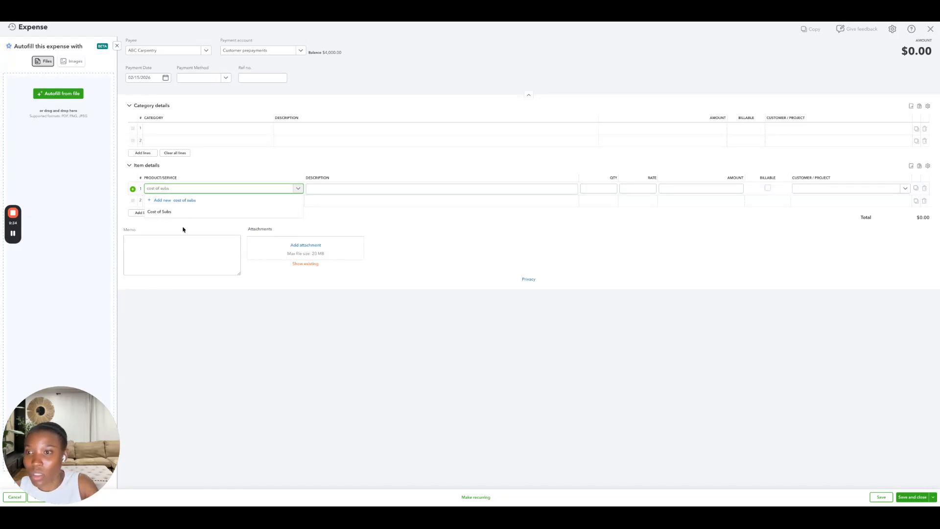
click(180, 212)
click(332, 191)
text(Carp)
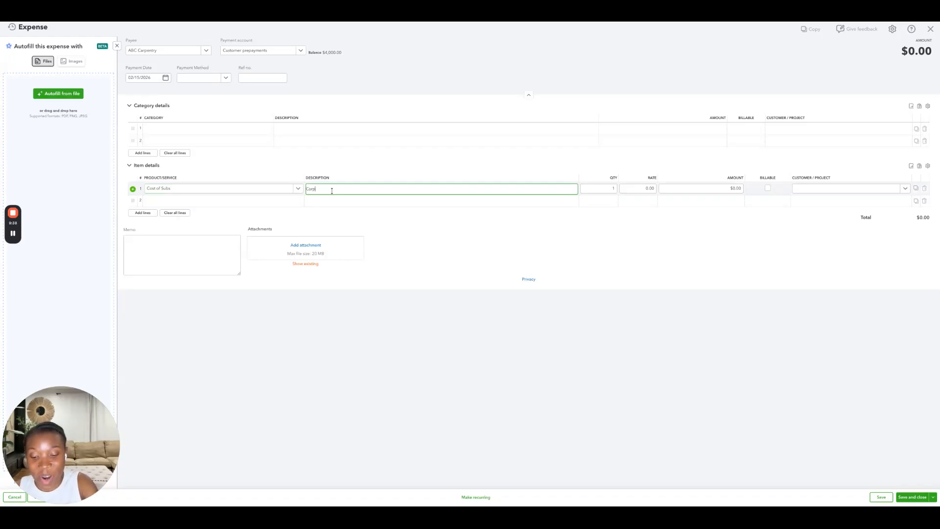
text(entry)
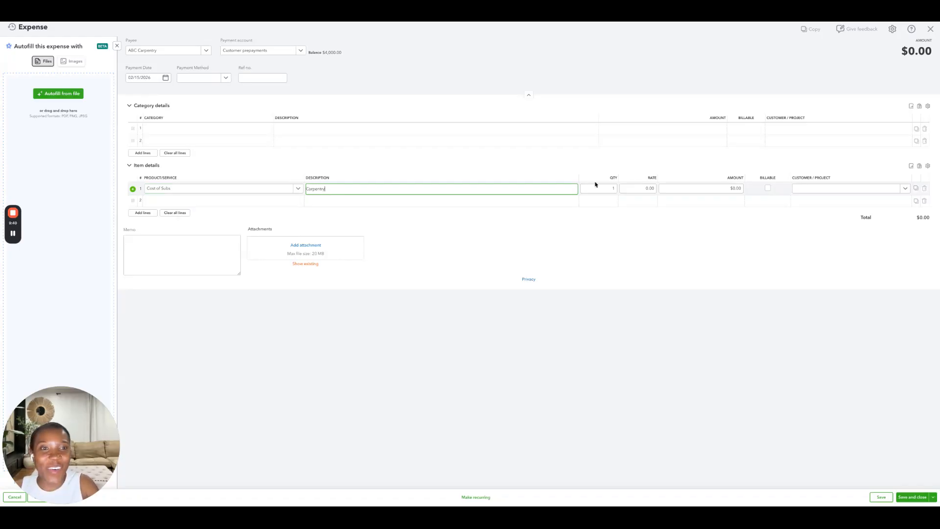
click(726, 189)
text(2000)
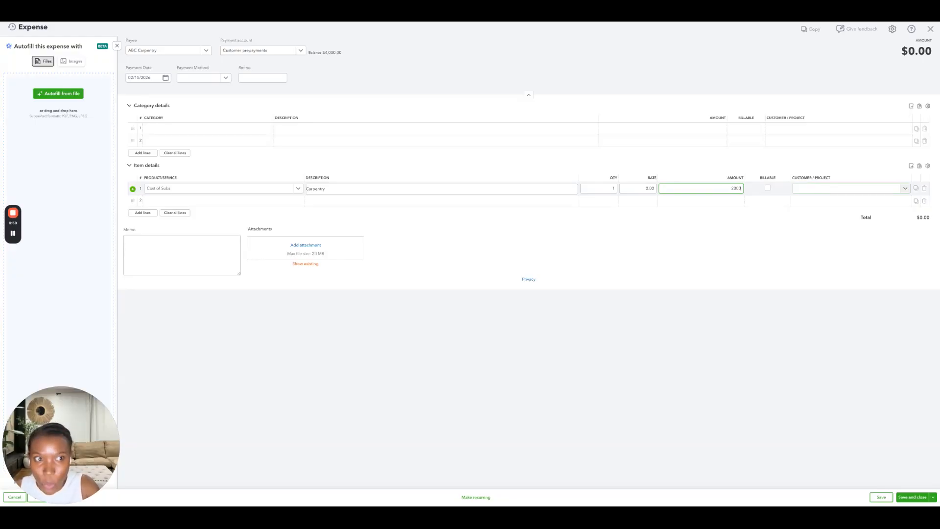
click(845, 188)
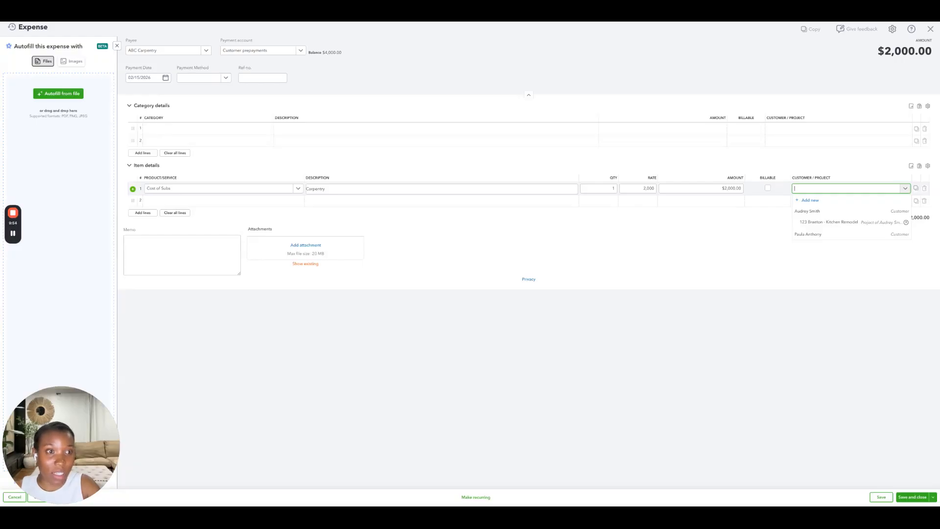
click(821, 224)
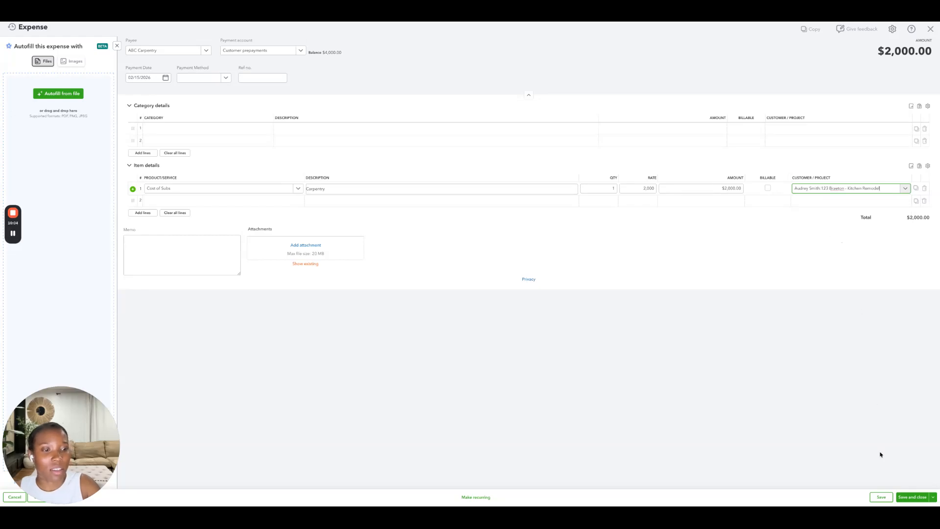
click(913, 497)
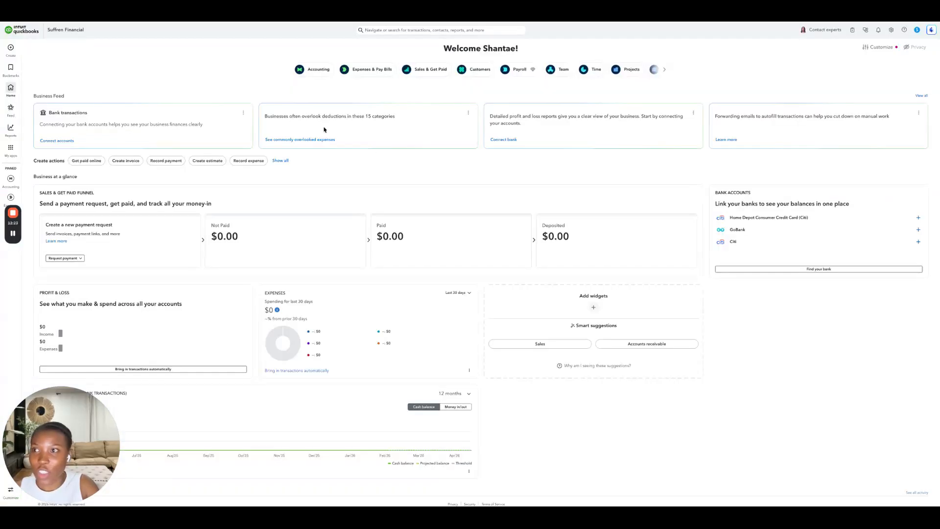
- Start another expense and add its payee as a new Employee contact with the employee's first and last name
click(11, 50)
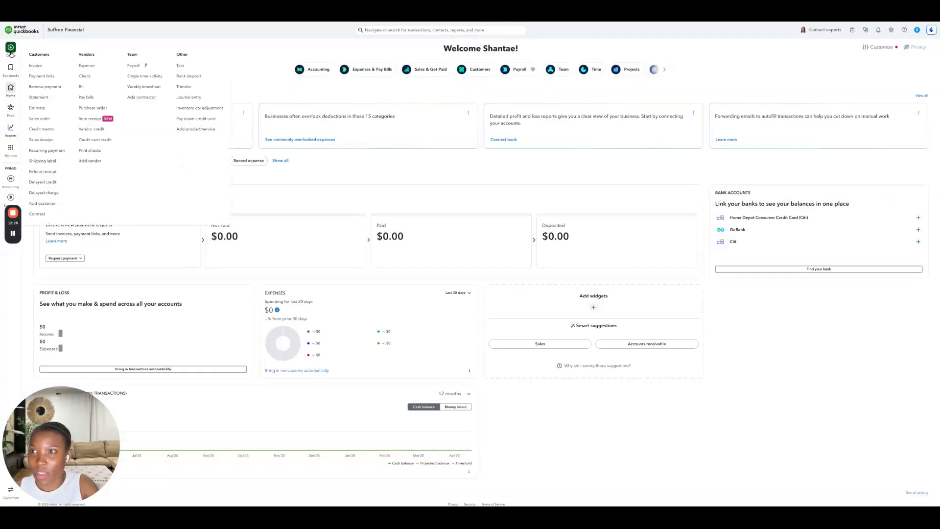
click(86, 65)
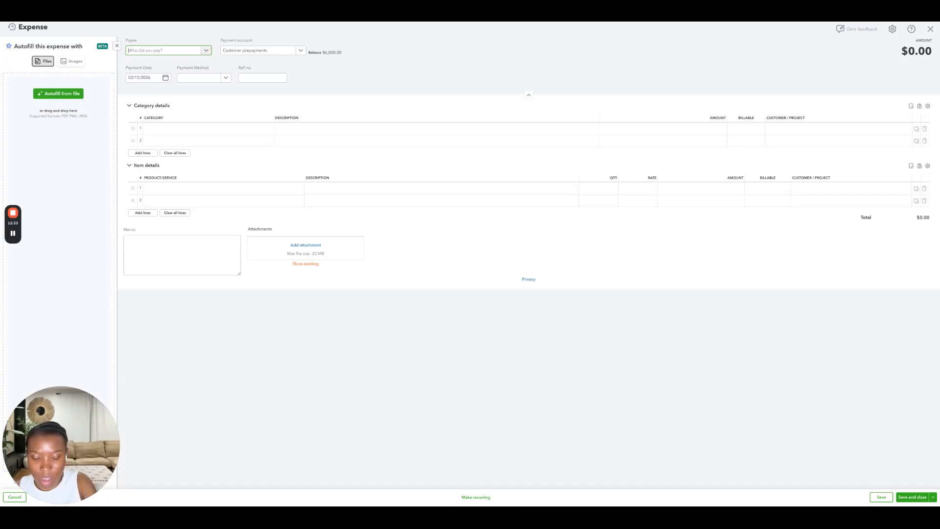
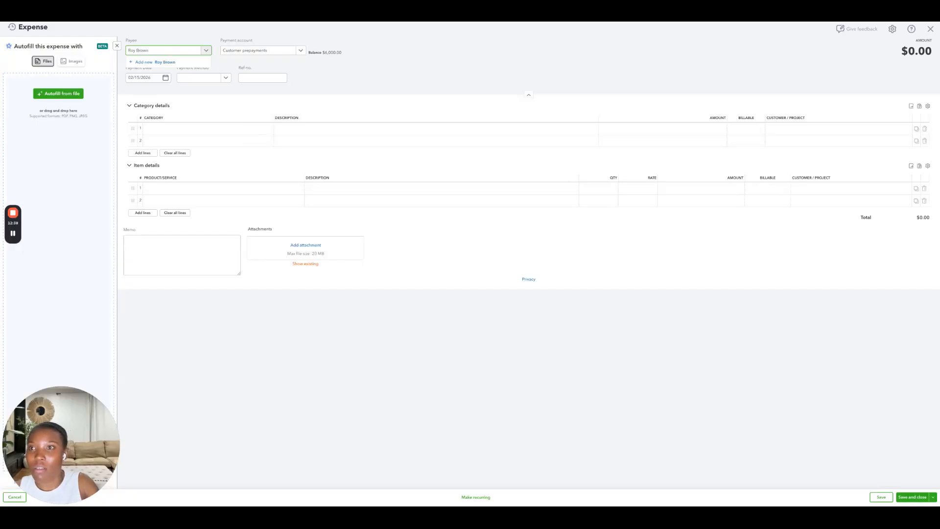
click(177, 62)
click(762, 56)
click(756, 91)
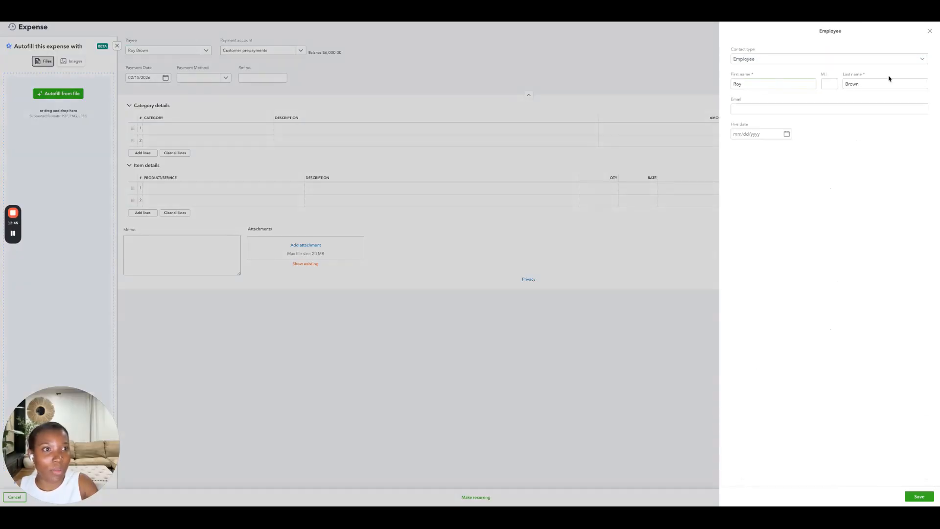
click(913, 498)
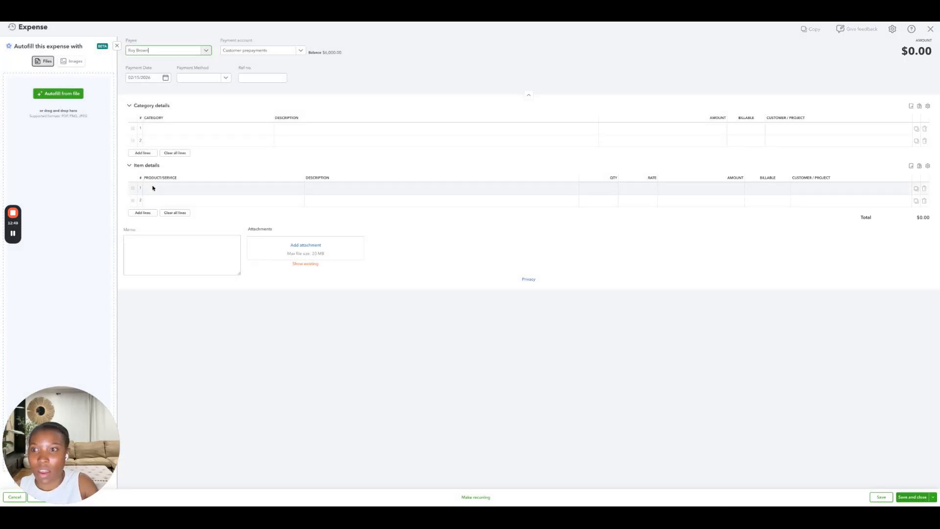
- Add a Cost of Labor item line described Labor Costs for $3,000 assigned to the 123 Braeton - Kitchen Remodel project, and save the expense
click(169, 189)
text(Cost of lab)
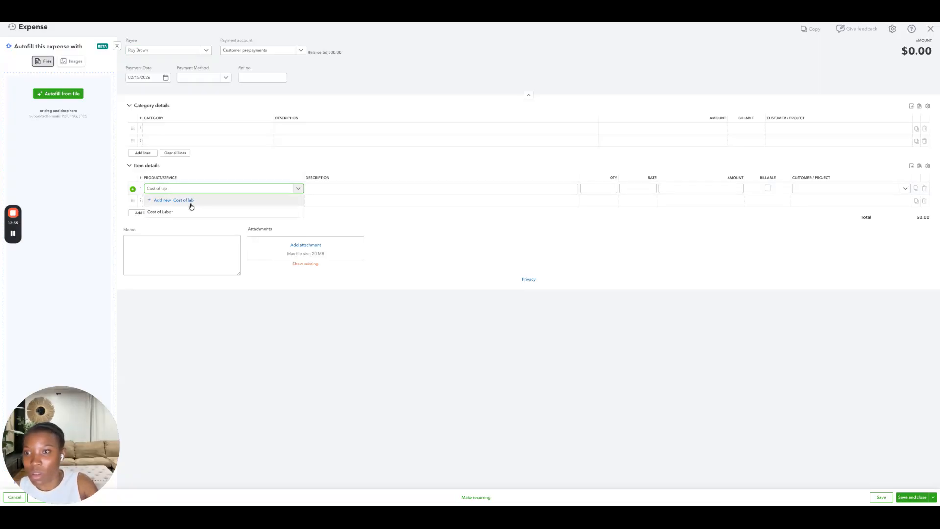
click(182, 212)
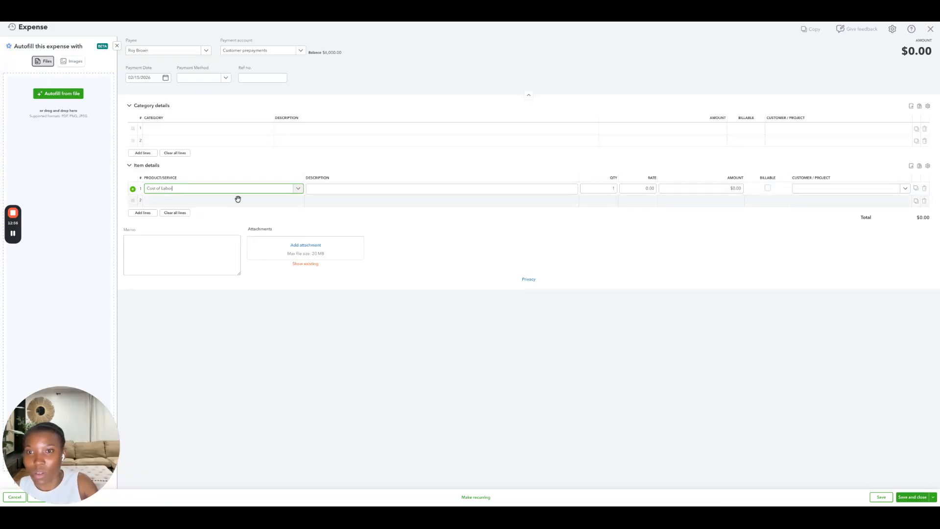
click(330, 190)
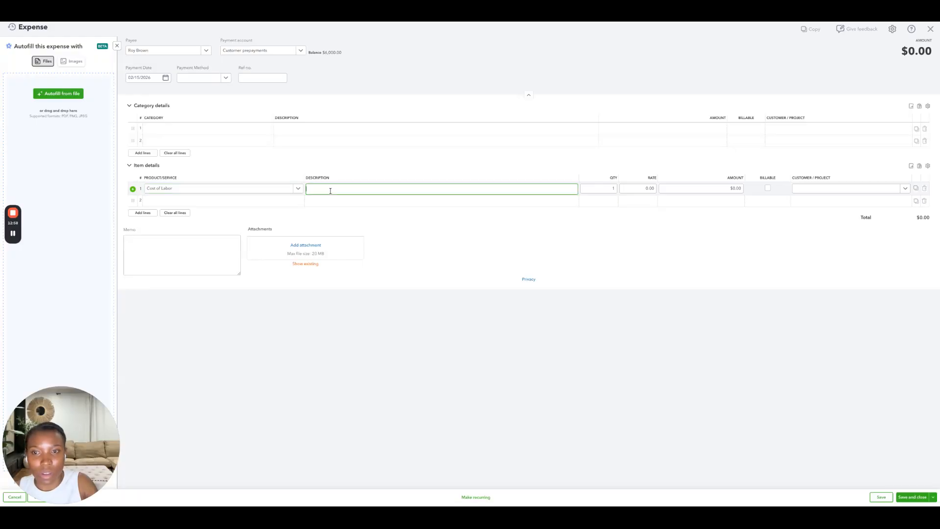
text(Labor Costs)
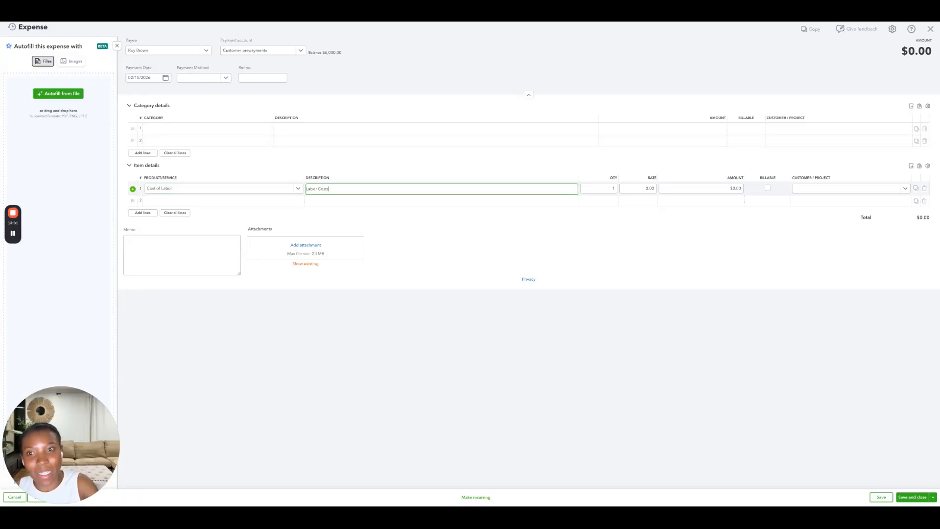
click(707, 189)
text(3000)
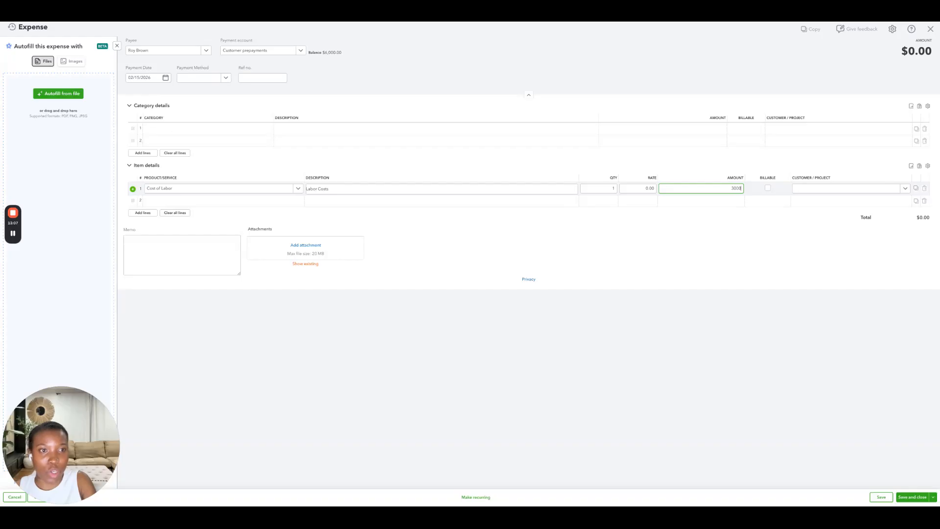
click(815, 190)
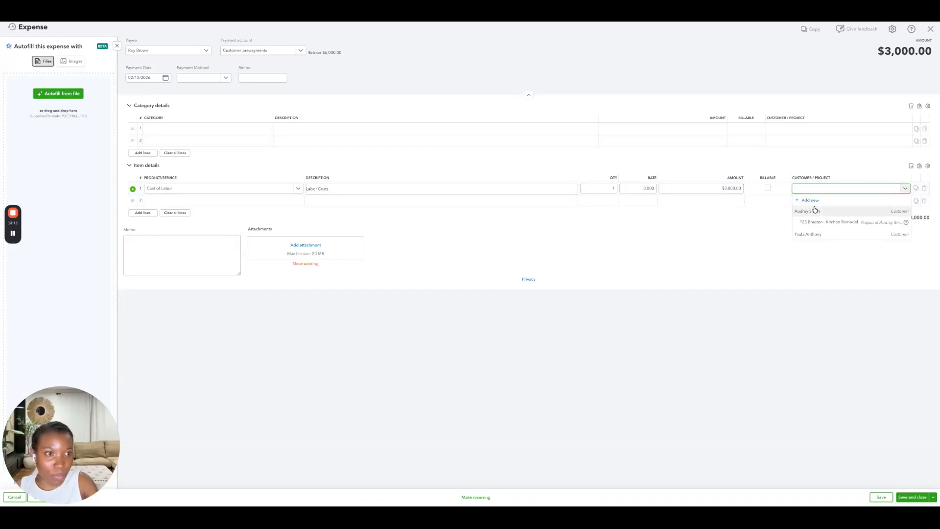
click(817, 224)
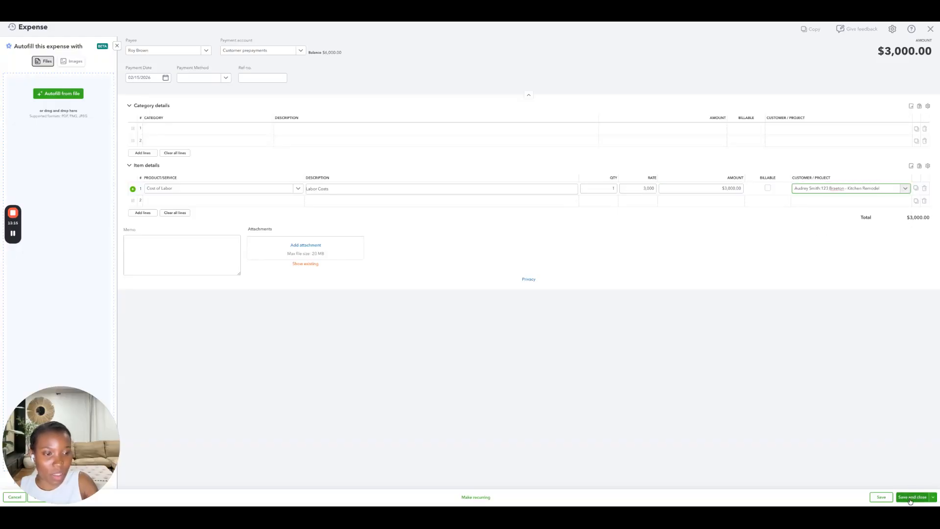
click(910, 497)
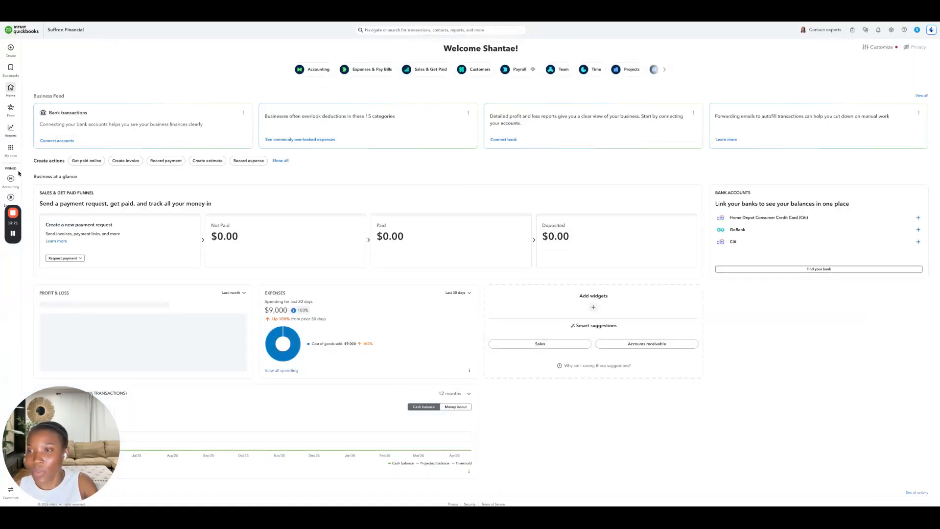
- Open the 123 Braeton - Kitchen Remodel project from Projects to review its income versus costs
mouse_move(10, 149)
mouse_move(72, 244)
click(110, 244)
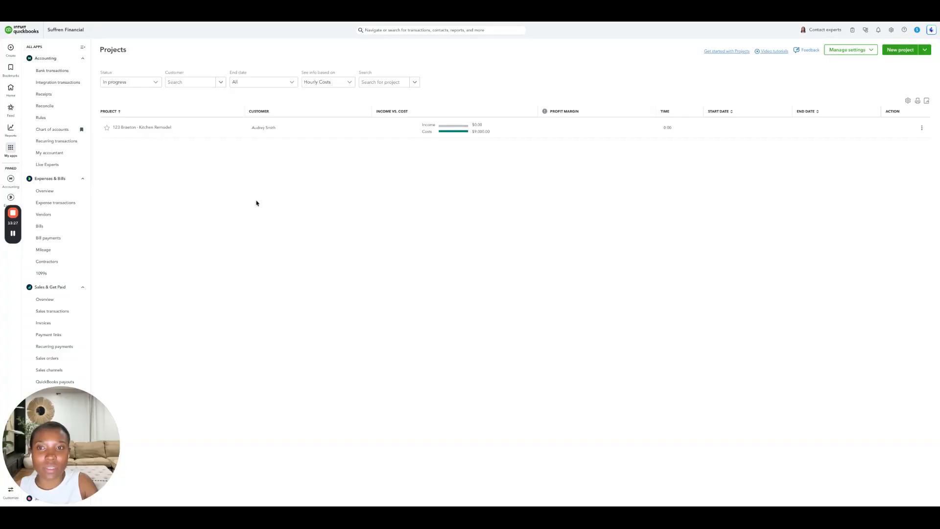
click(475, 136)
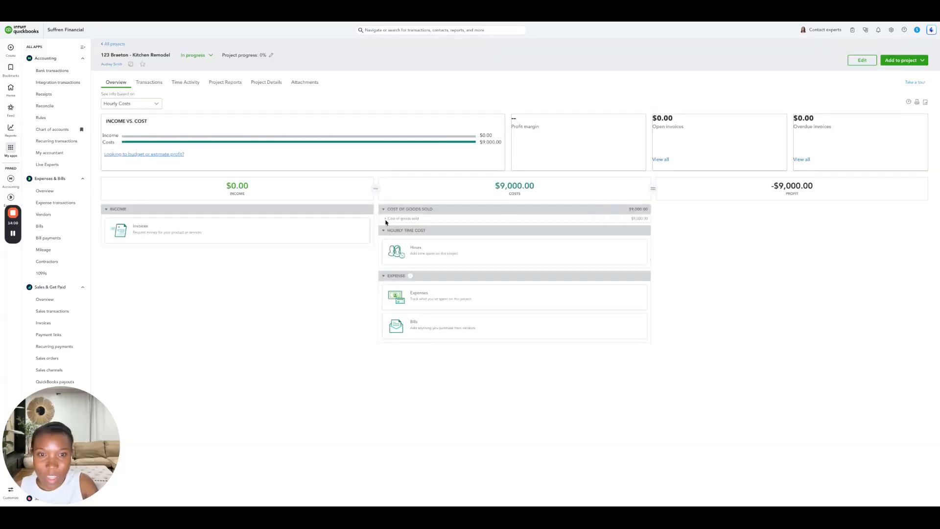
- Expand the project's cost of goods sold to see costs broken down by account
click(386, 220)
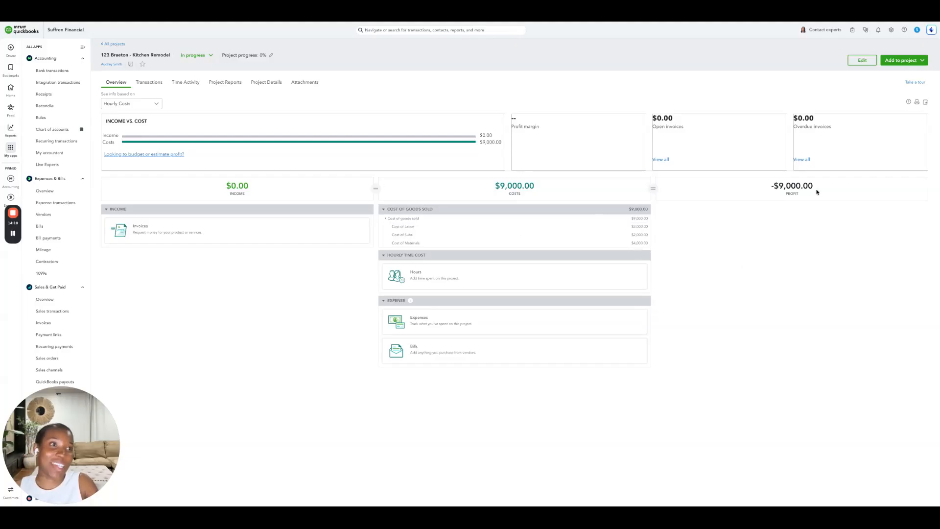
- Create a new invoice from the 123 Braeton - Kitchen Remodel project and add a Construction Services line
click(899, 60)
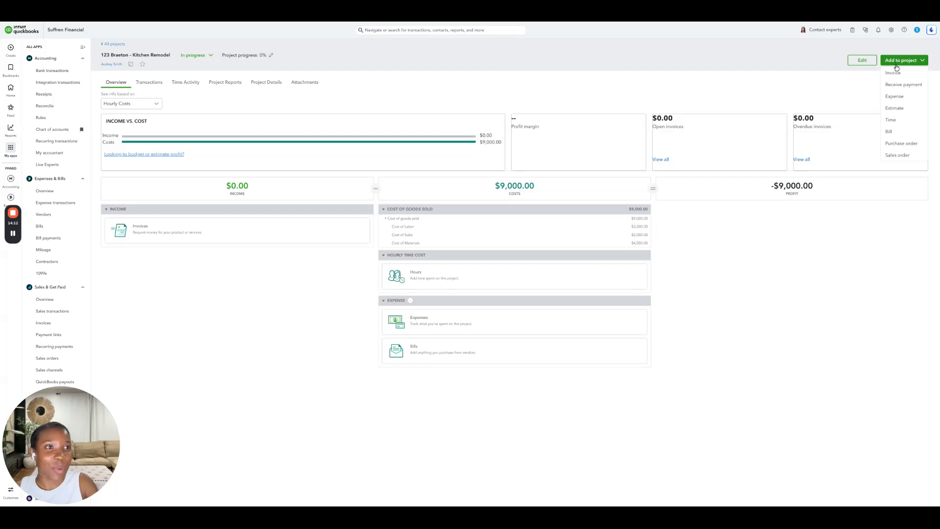
click(895, 73)
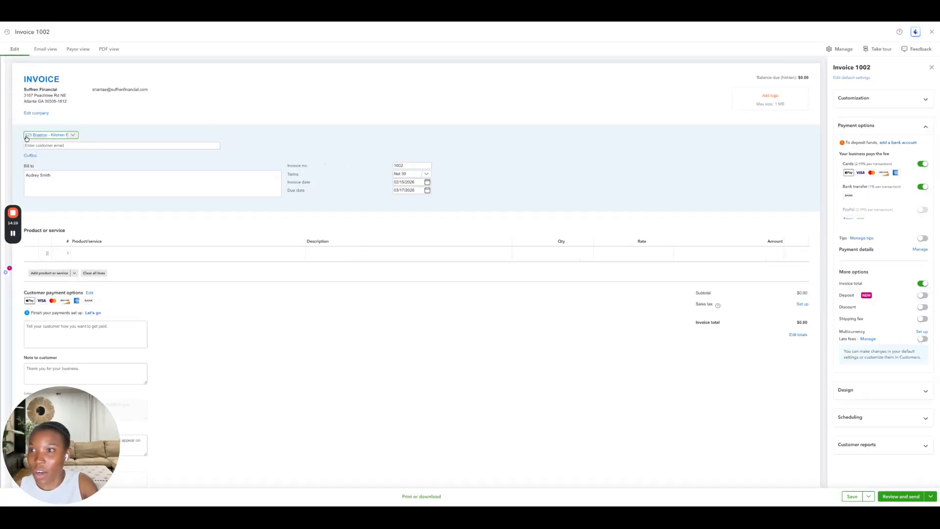
click(74, 138)
click(74, 137)
click(27, 137)
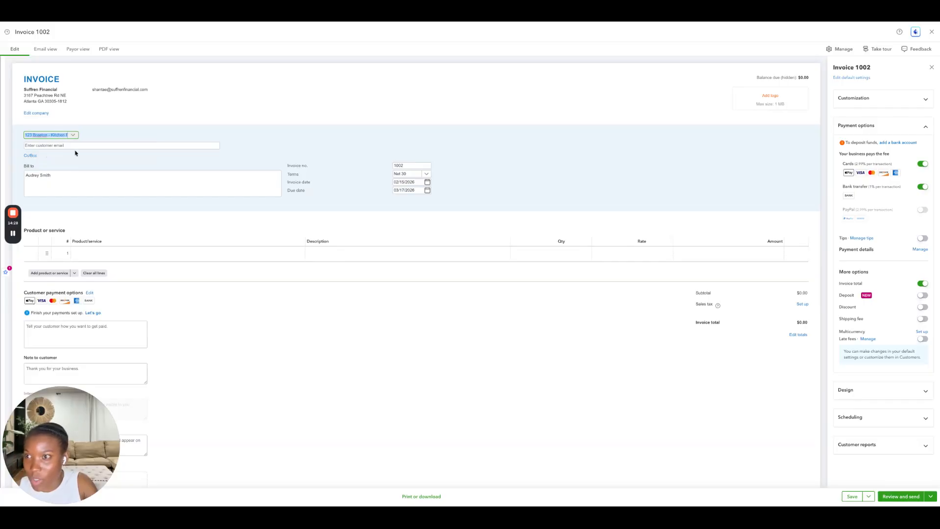
click(60, 179)
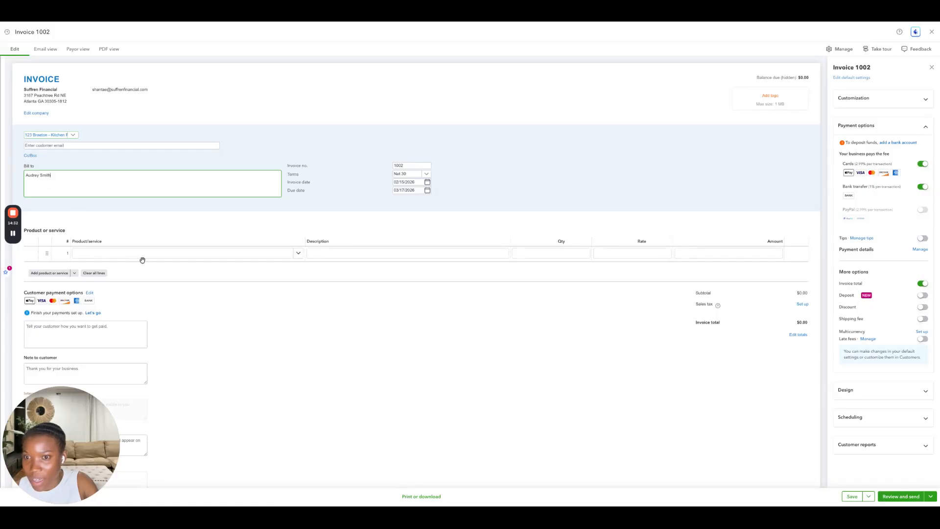
click(89, 253)
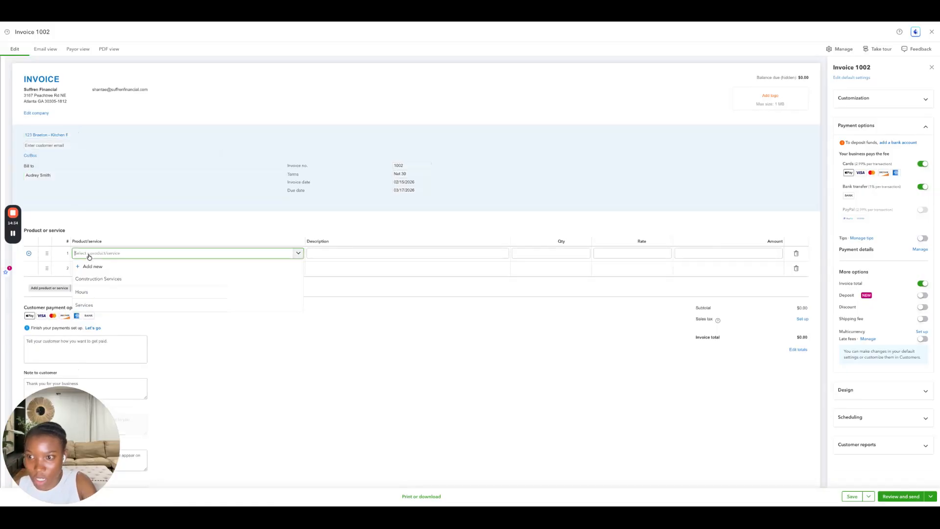
click(107, 279)
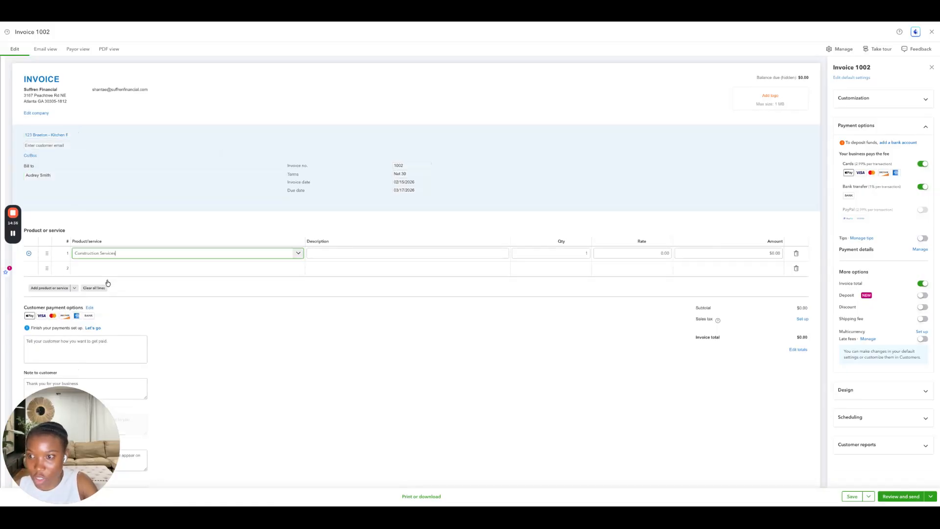
- Describe the line as Kitchen Remodel, set its rate to 12,000, and save the invoice
click(353, 253)
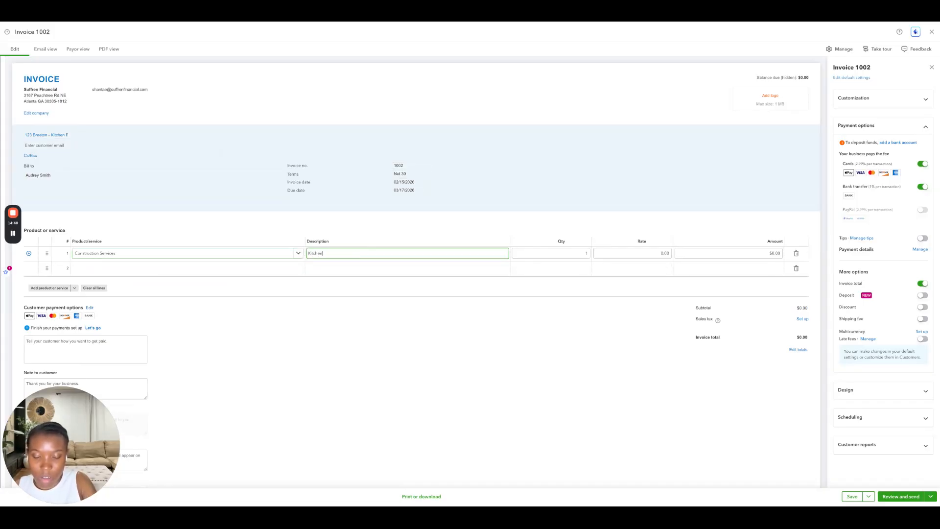
text(Kitchen Remodel)
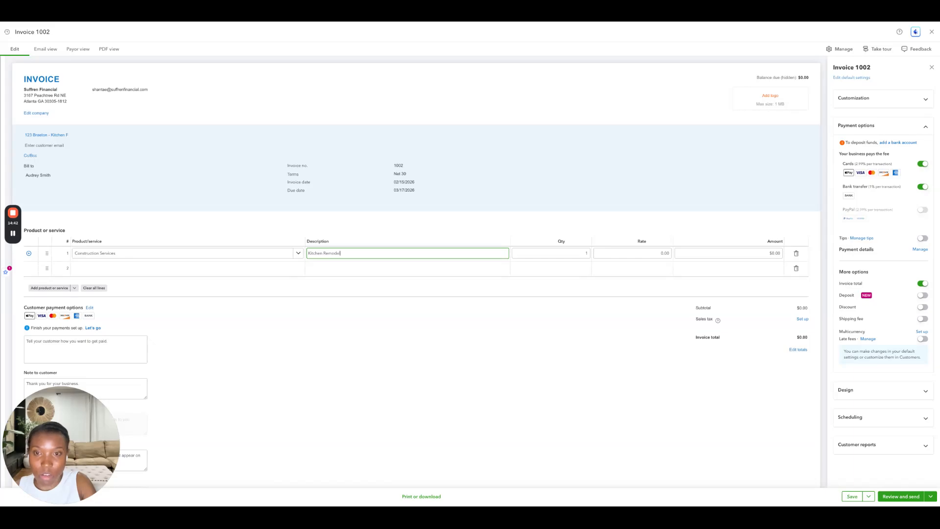
click(658, 254)
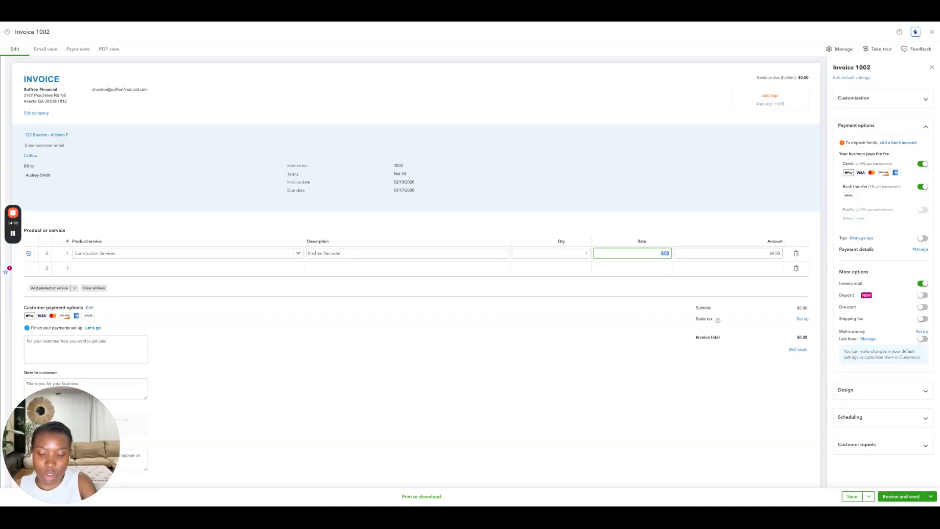
text(12000)
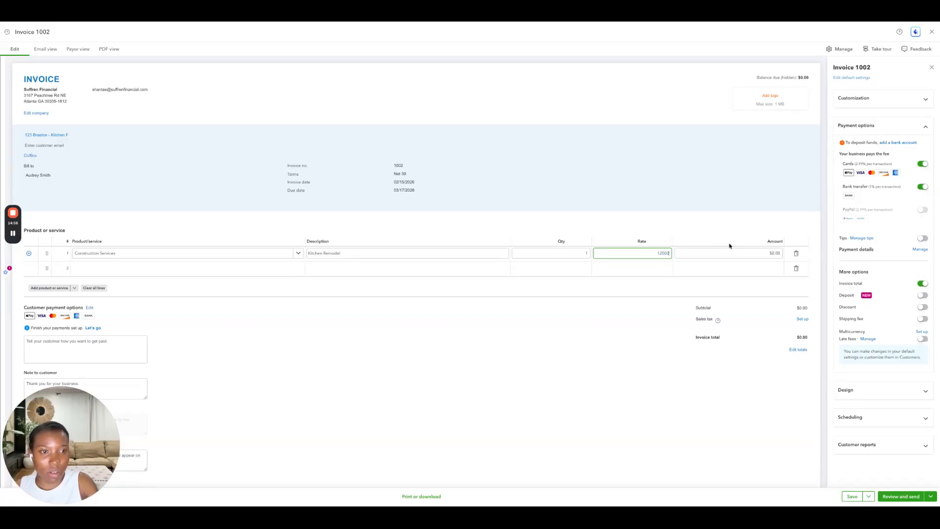
click(749, 234)
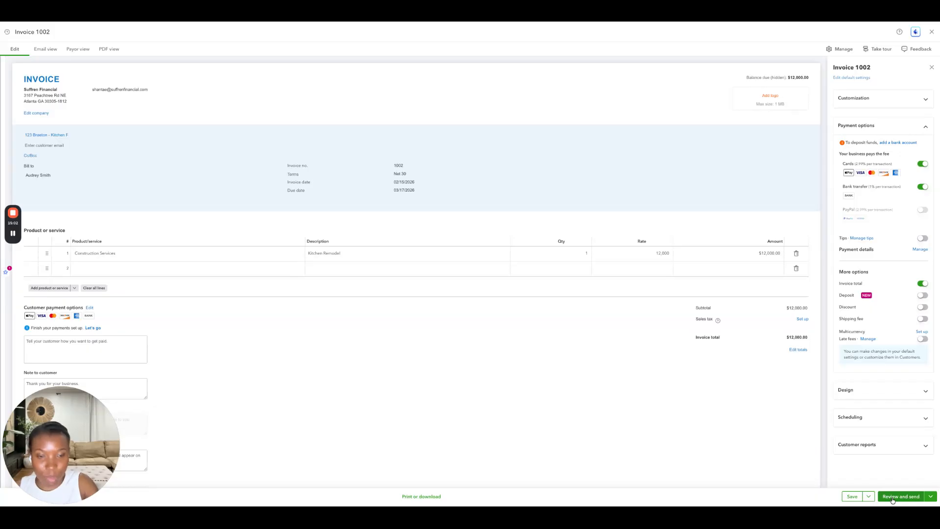
click(849, 497)
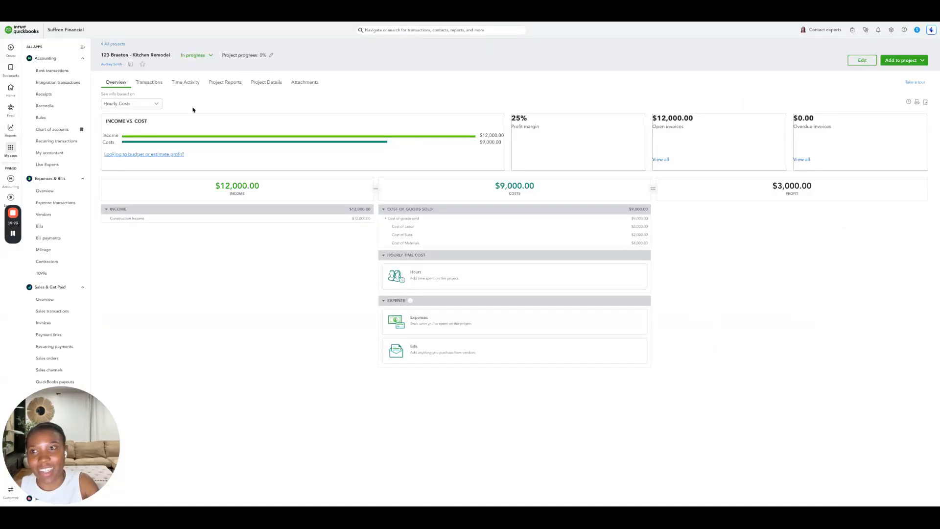
- Receive the $12,000.00 payment for invoice 1002 from the project's transactions and record it
click(156, 84)
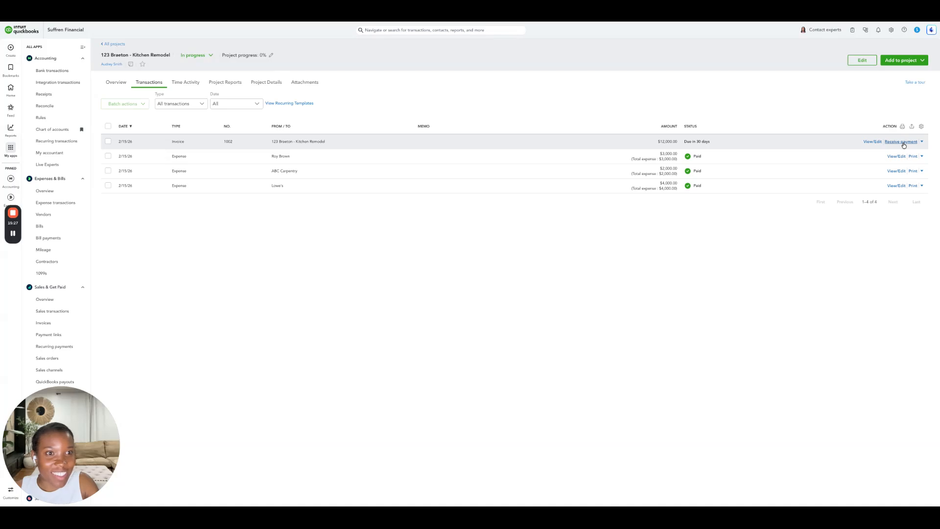
click(900, 142)
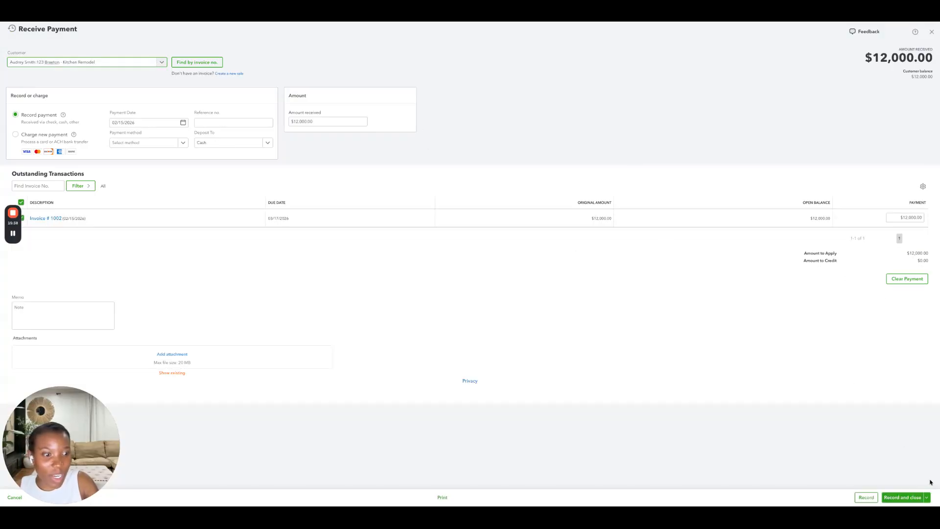
click(864, 497)
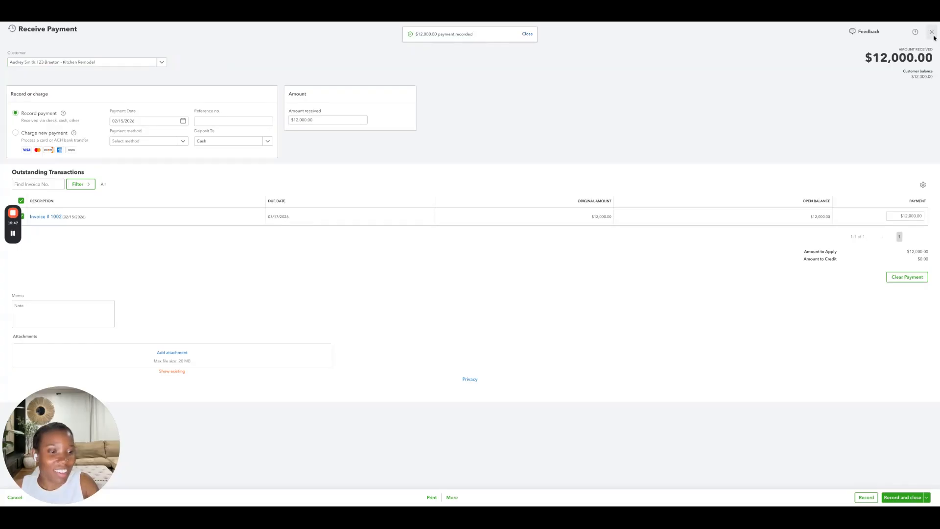
click(902, 497)
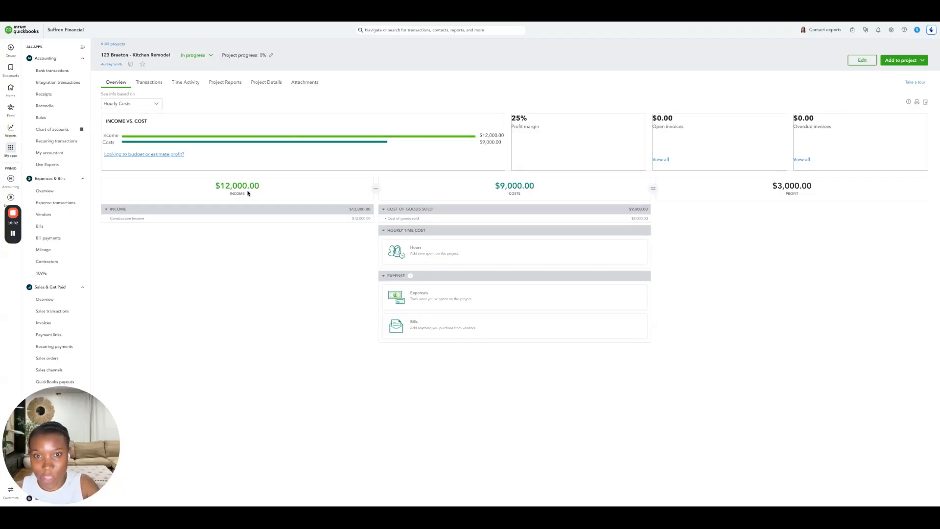
- Review the project's cost breakdown and open its Project profitability report, then return to the project overview
click(386, 218)
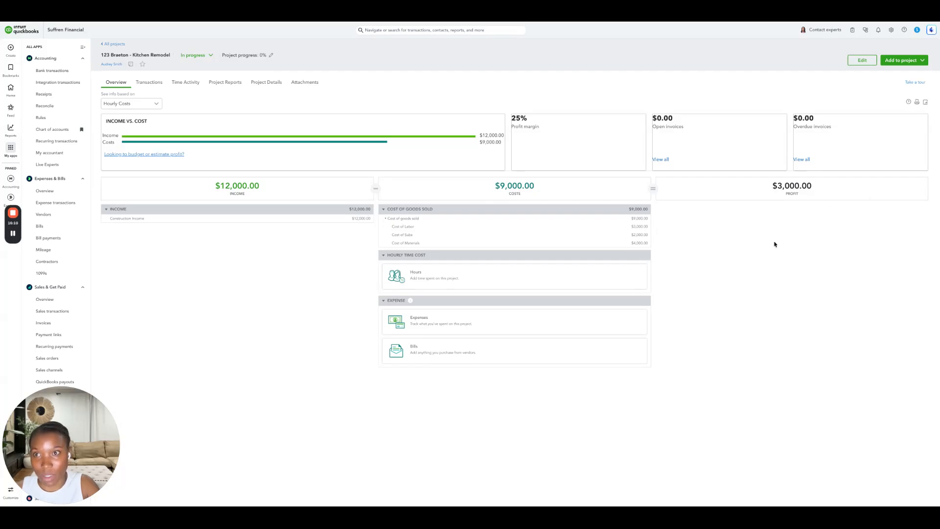
click(216, 85)
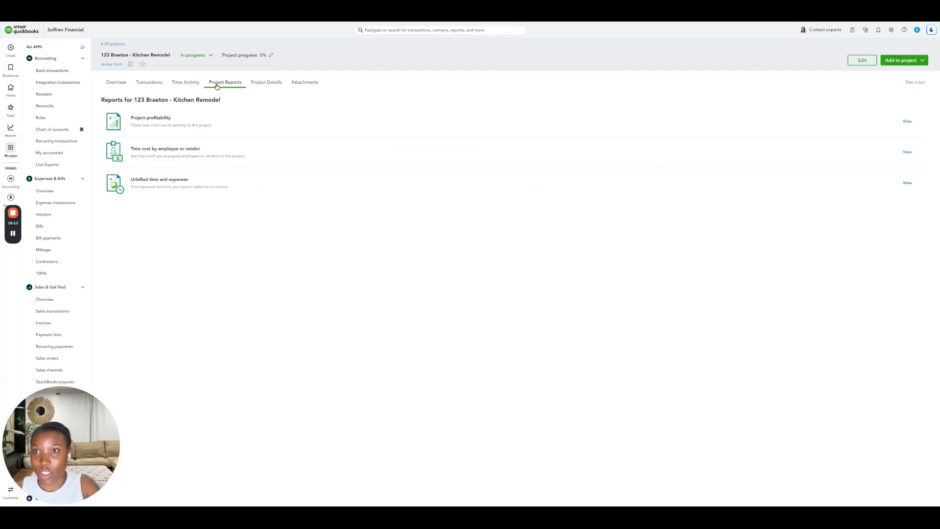
click(138, 125)
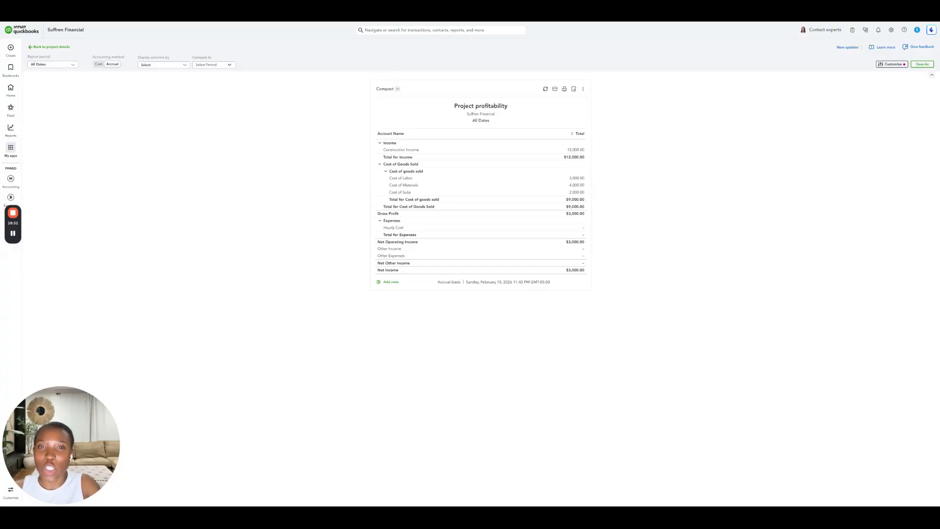
click(61, 47)
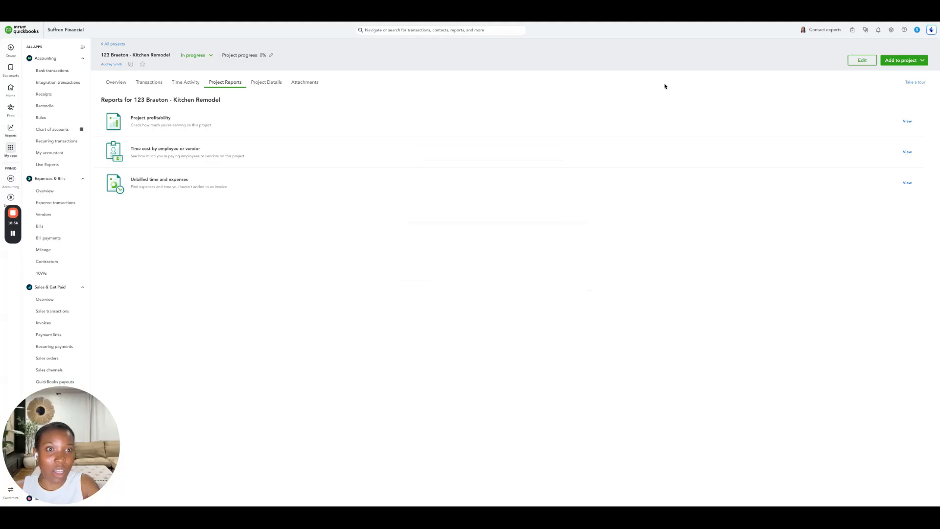
click(108, 82)
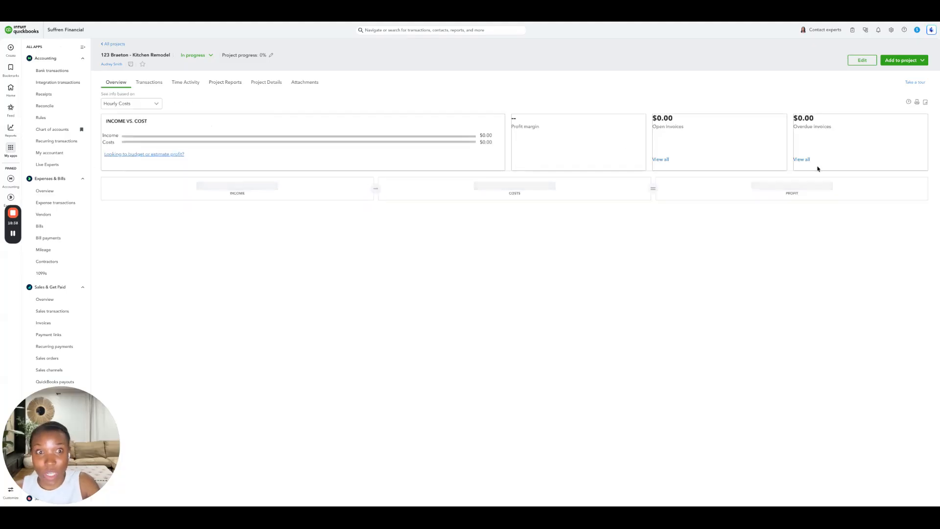